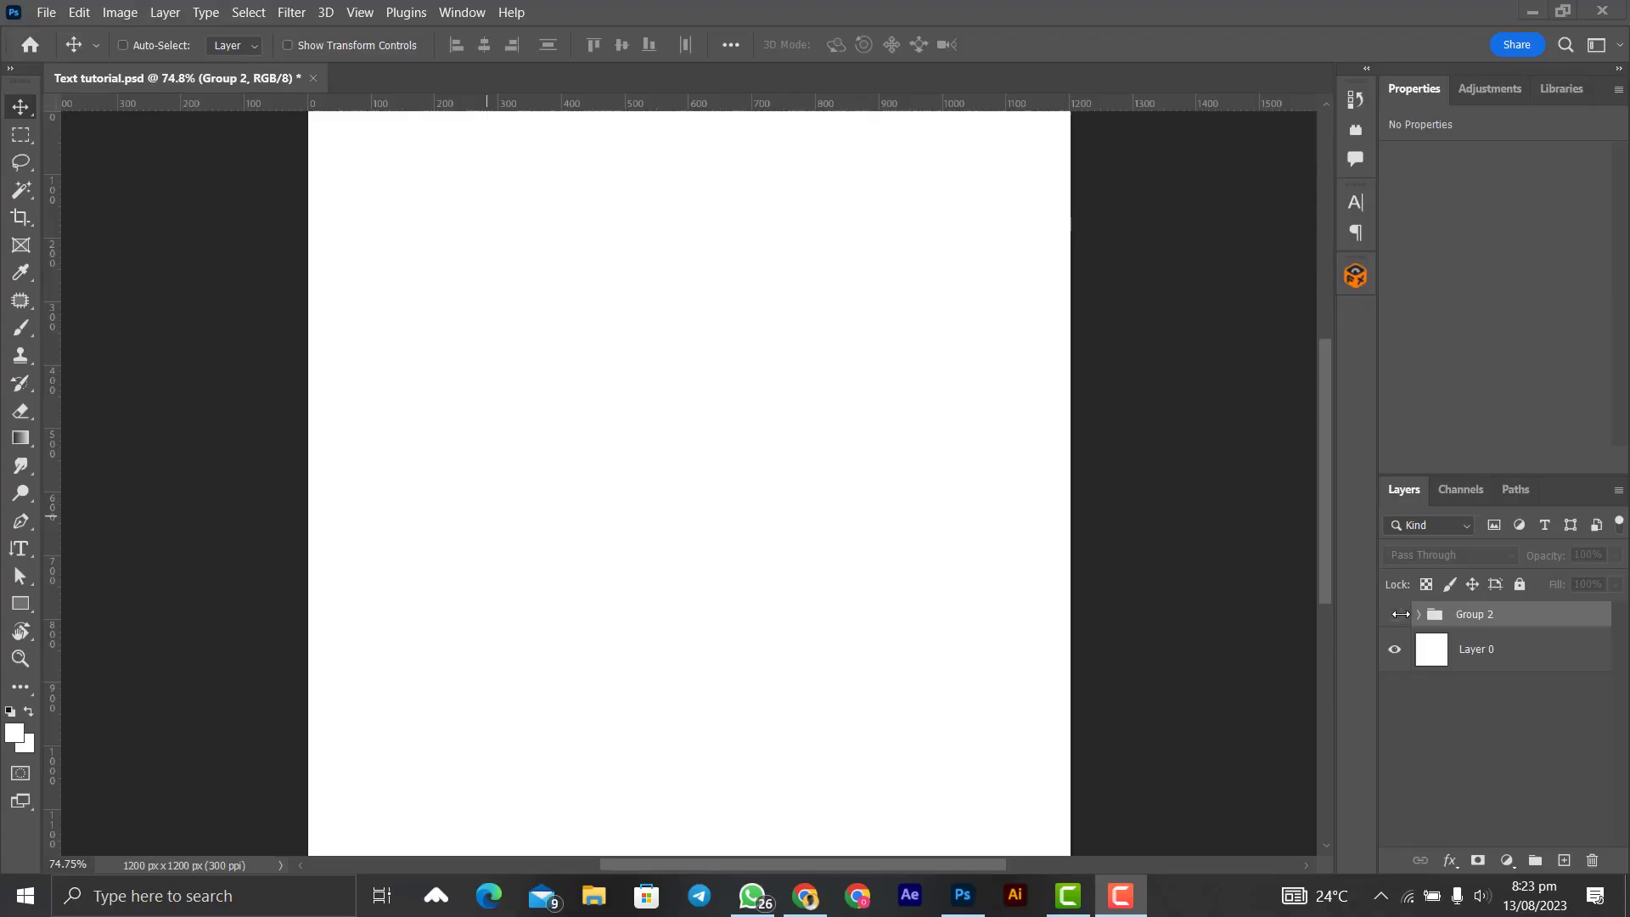
Make Group 2 visible to reveal the blue-and-orange B logo, two rings and stars
{"action": "left_click", "coordinate": [1397, 616]}
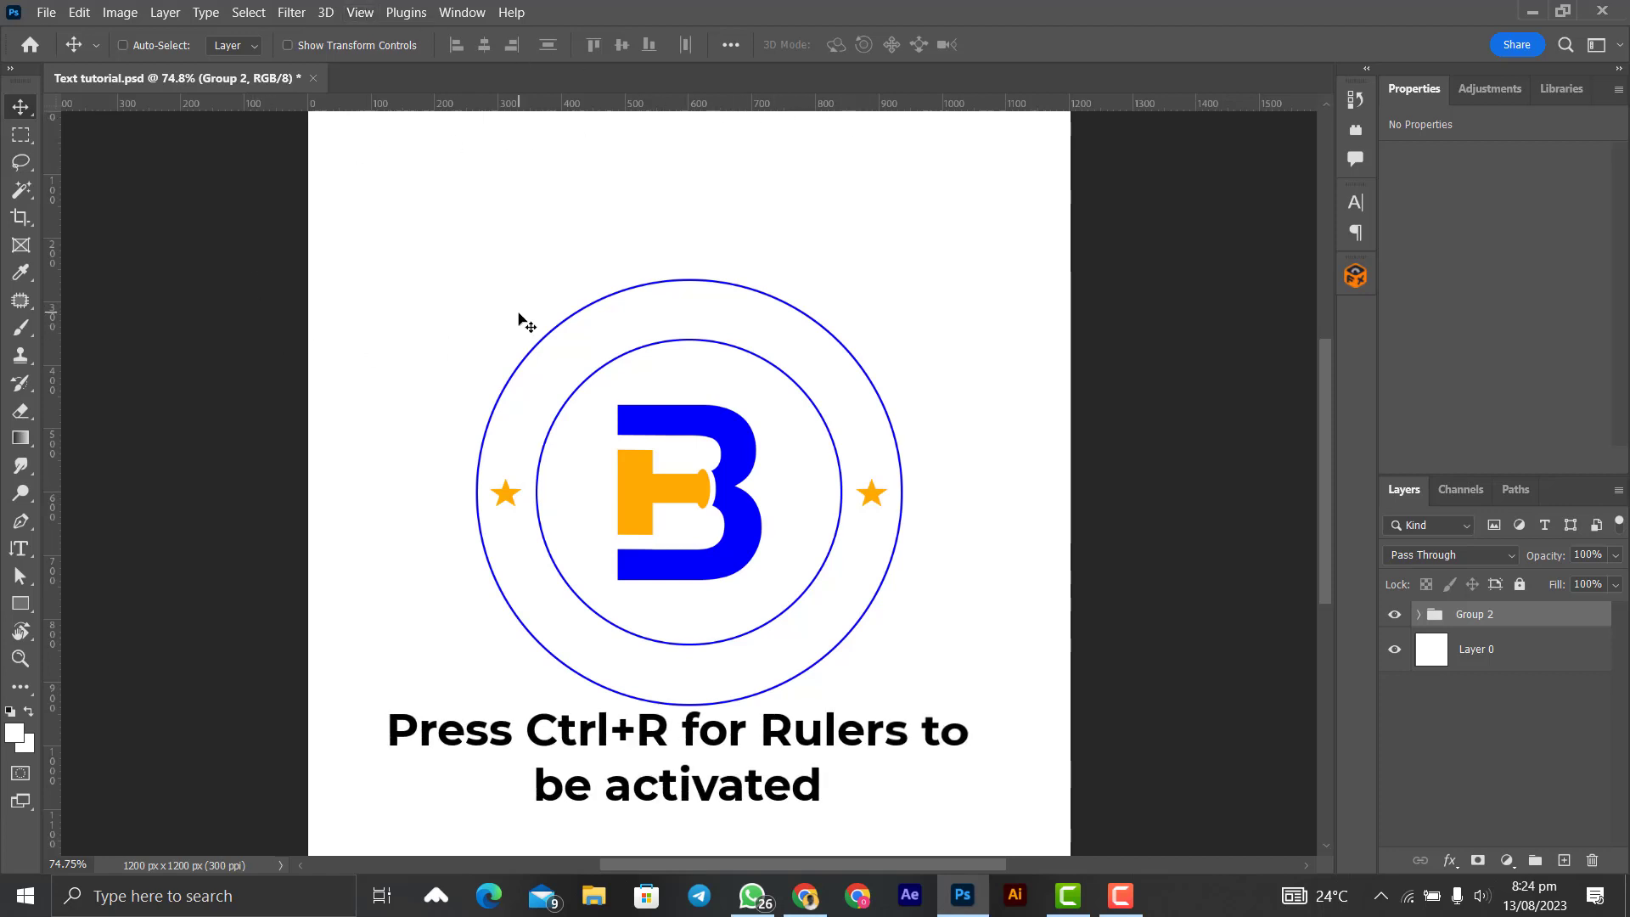
{"action": "key", "text": "ctrl"}
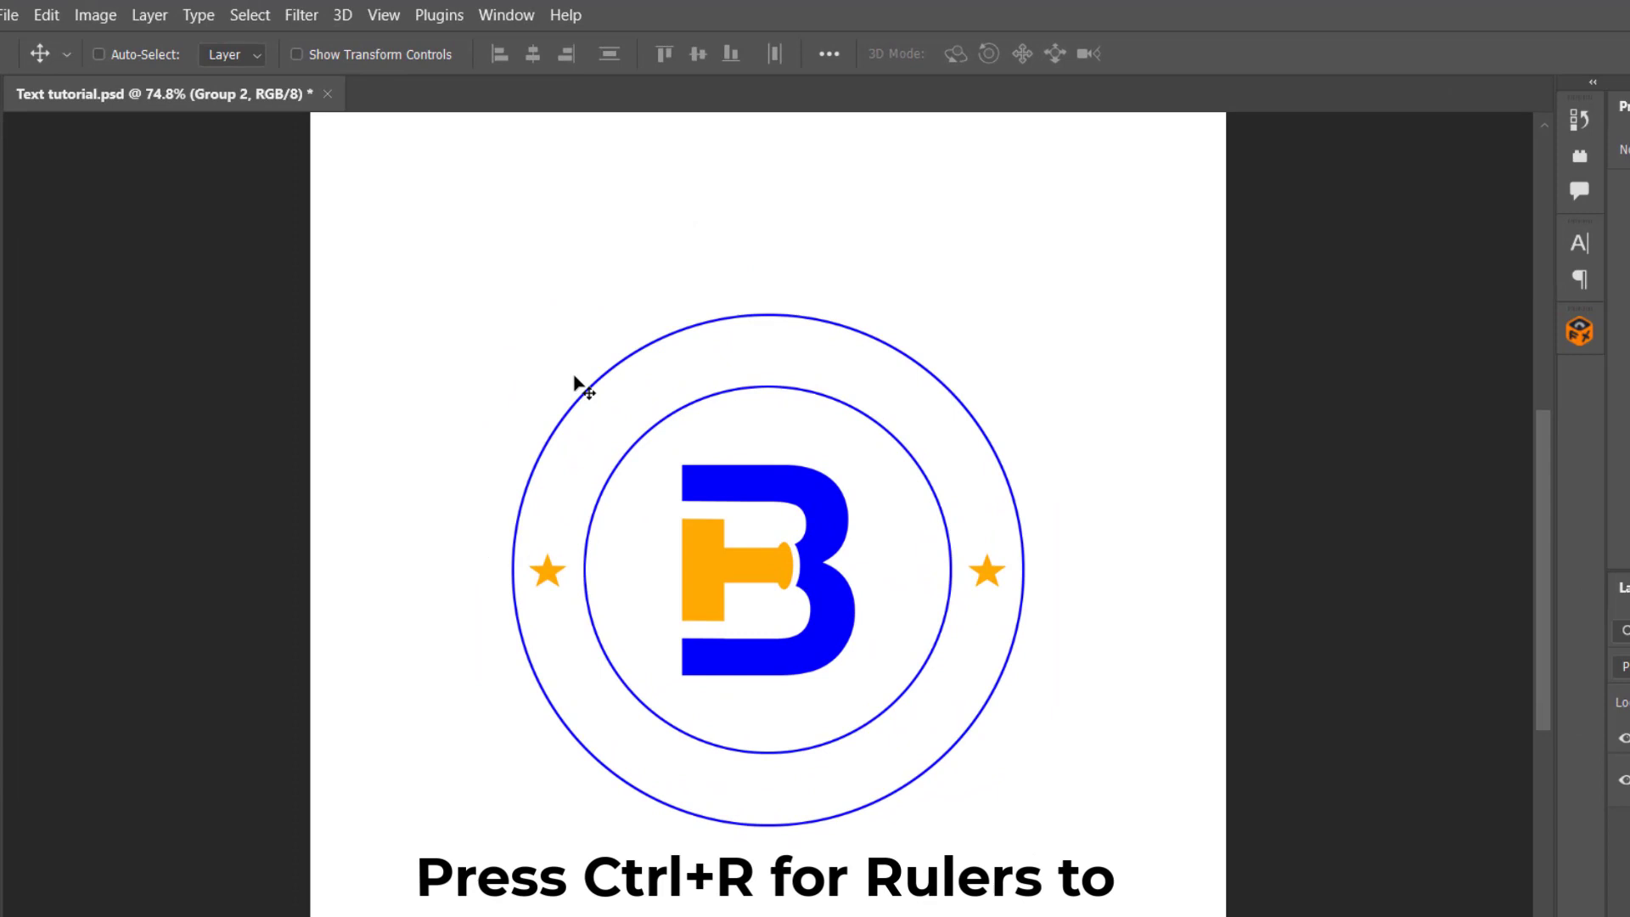
Add a vertical guide at 50% of the canvas width
{"action": "key", "text": "ctrl"}
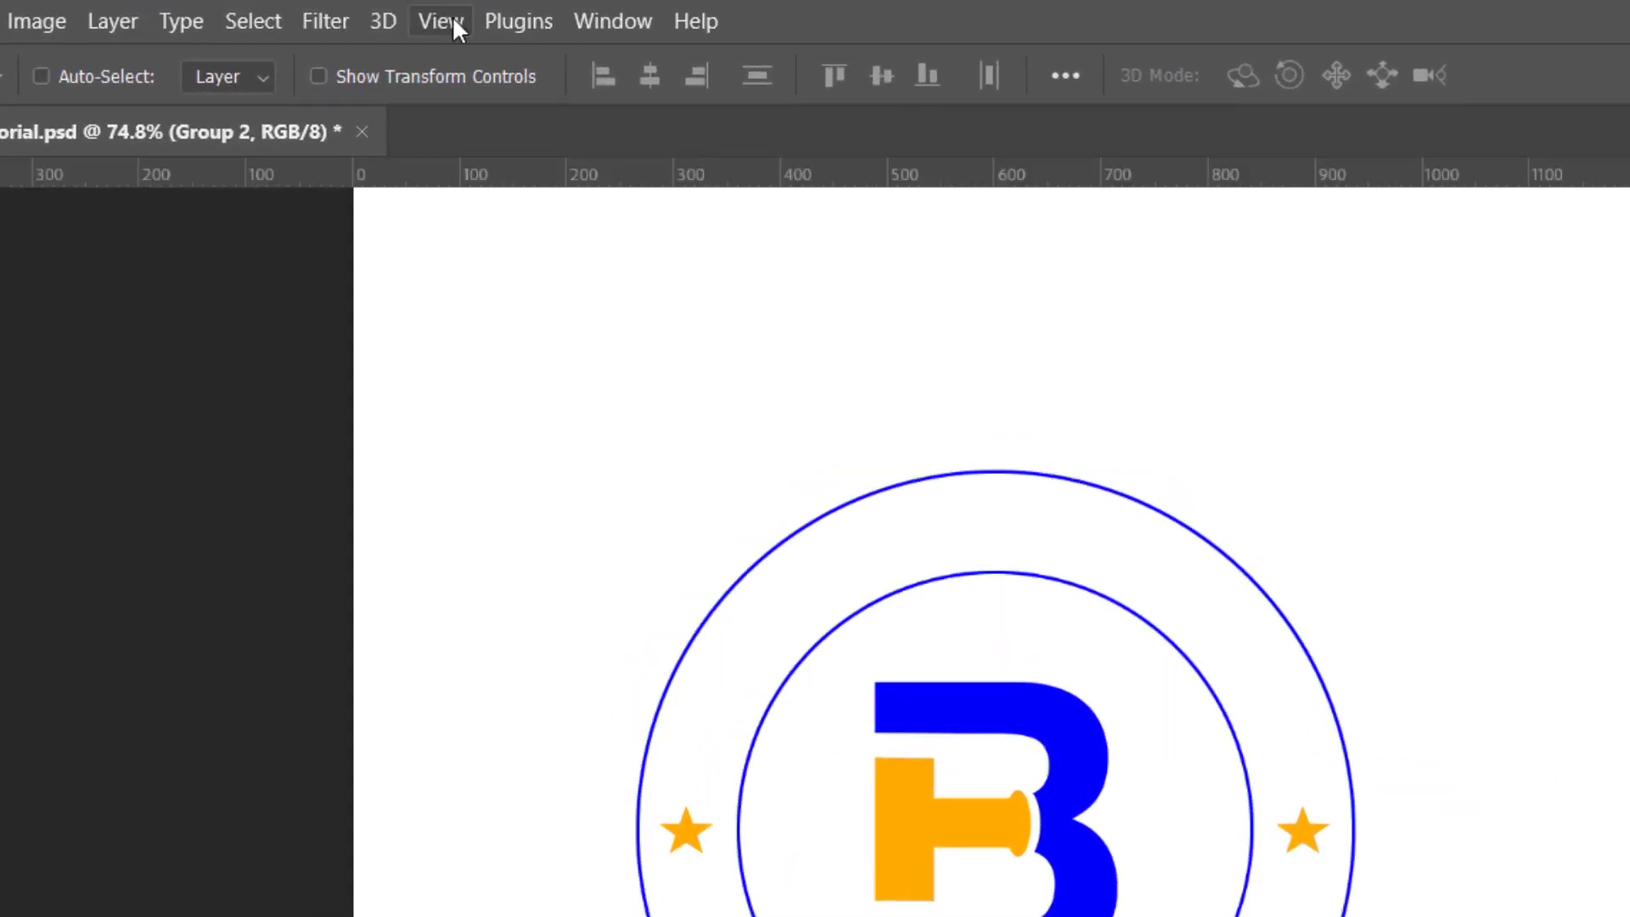
{"action": "left_click", "coordinate": [453, 19]}
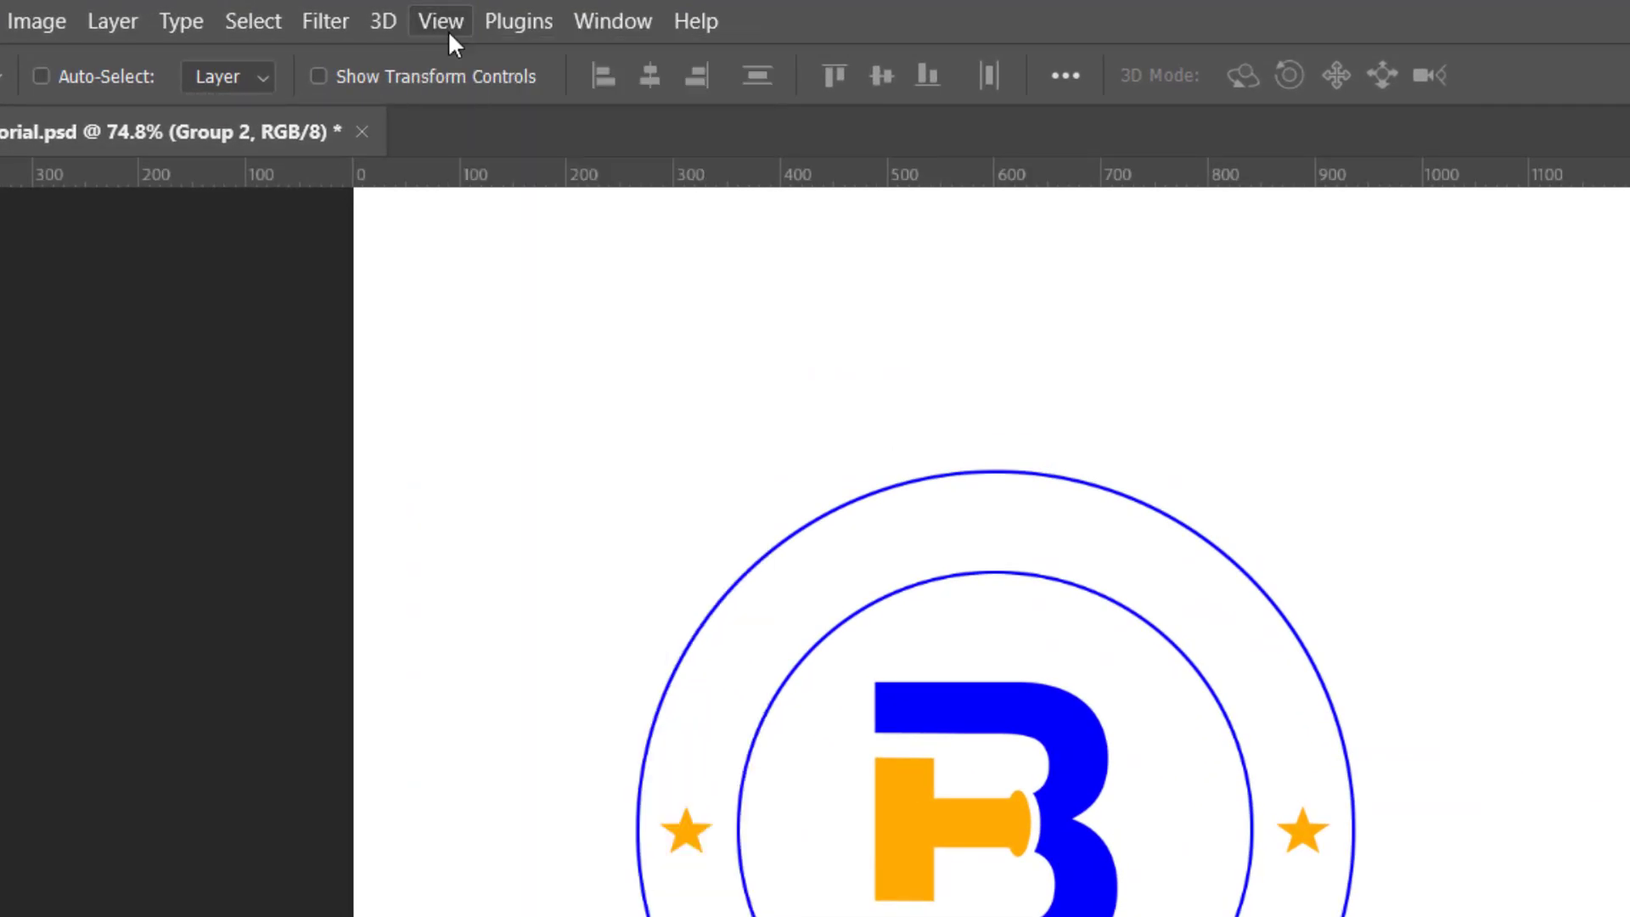
{"action": "left_click", "coordinate": [447, 26]}
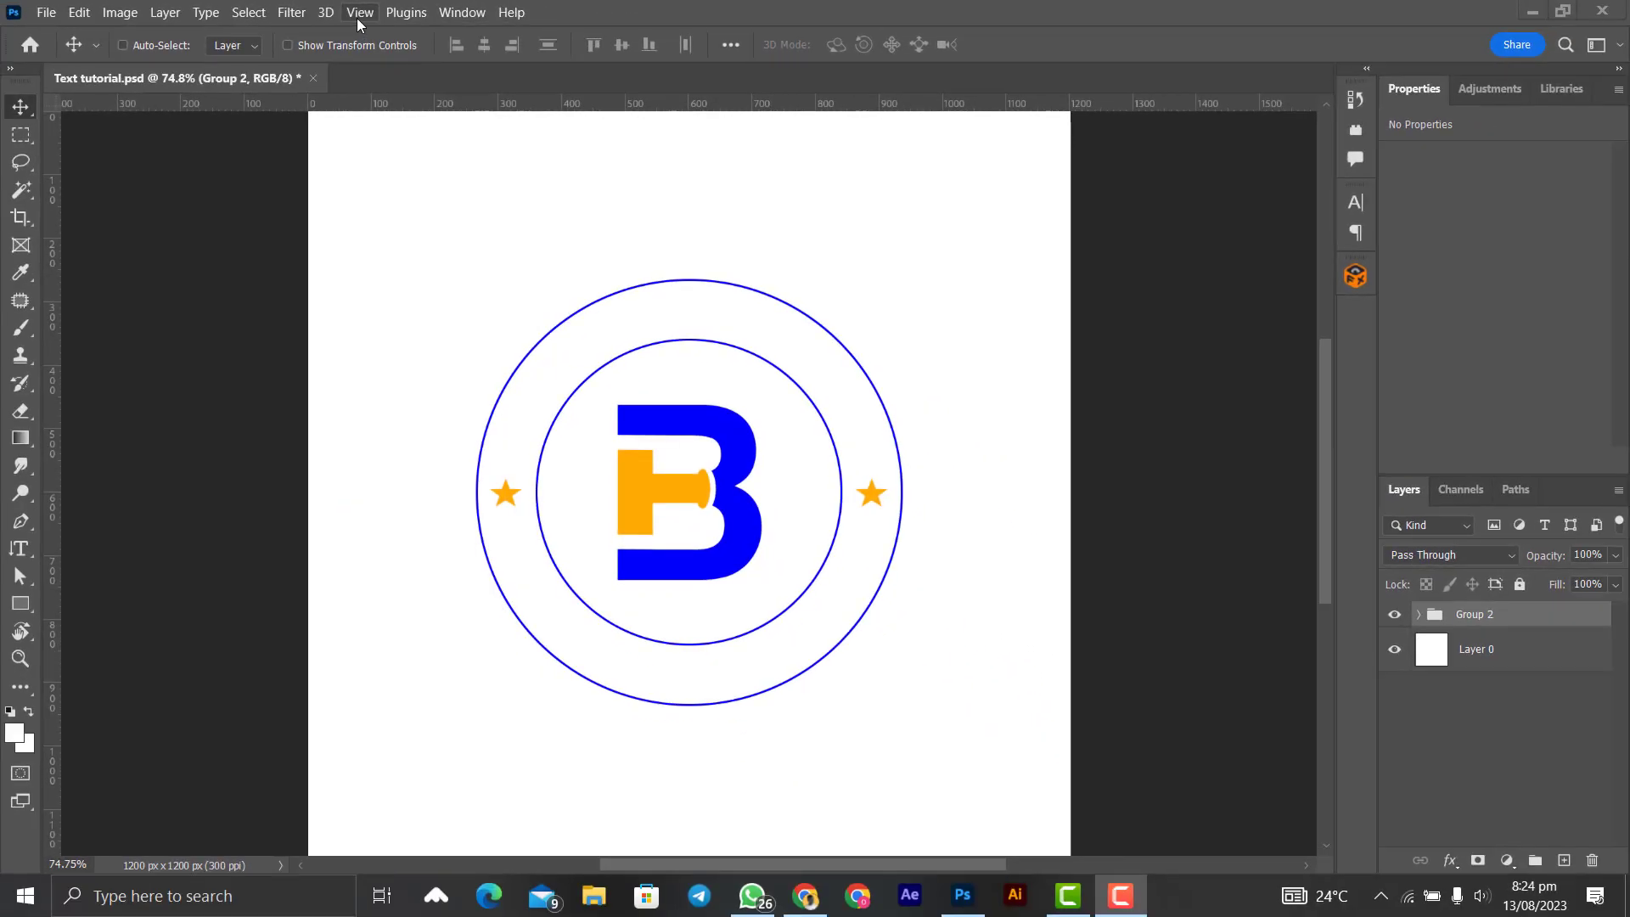
{"action": "left_click", "coordinate": [440, 22]}
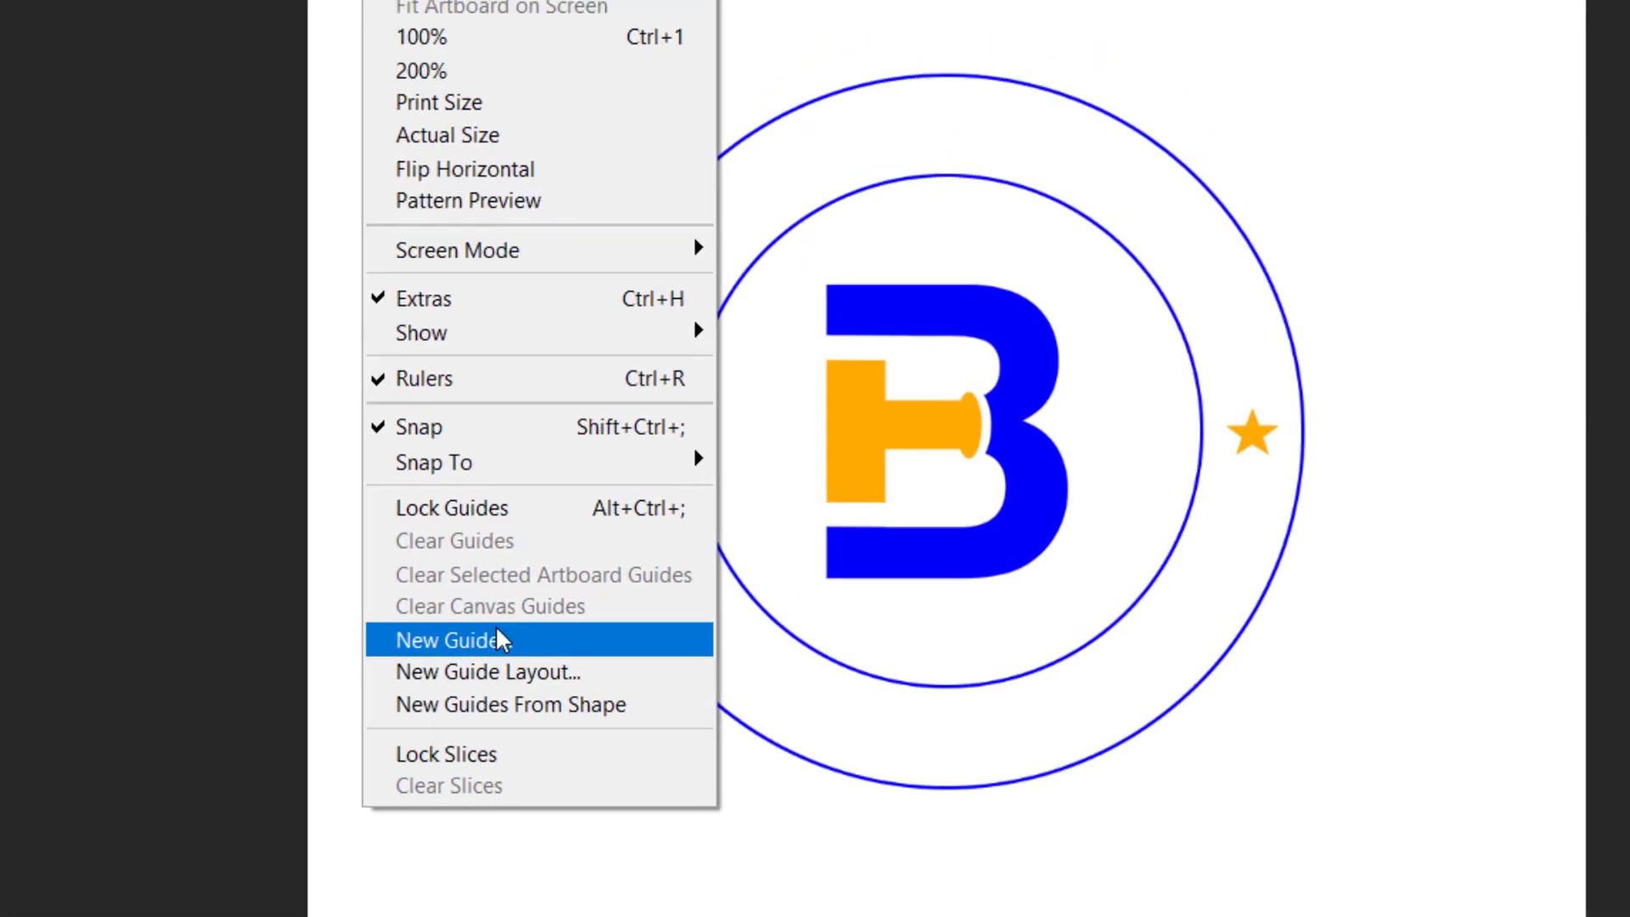
{"action": "left_click", "coordinate": [542, 915]}
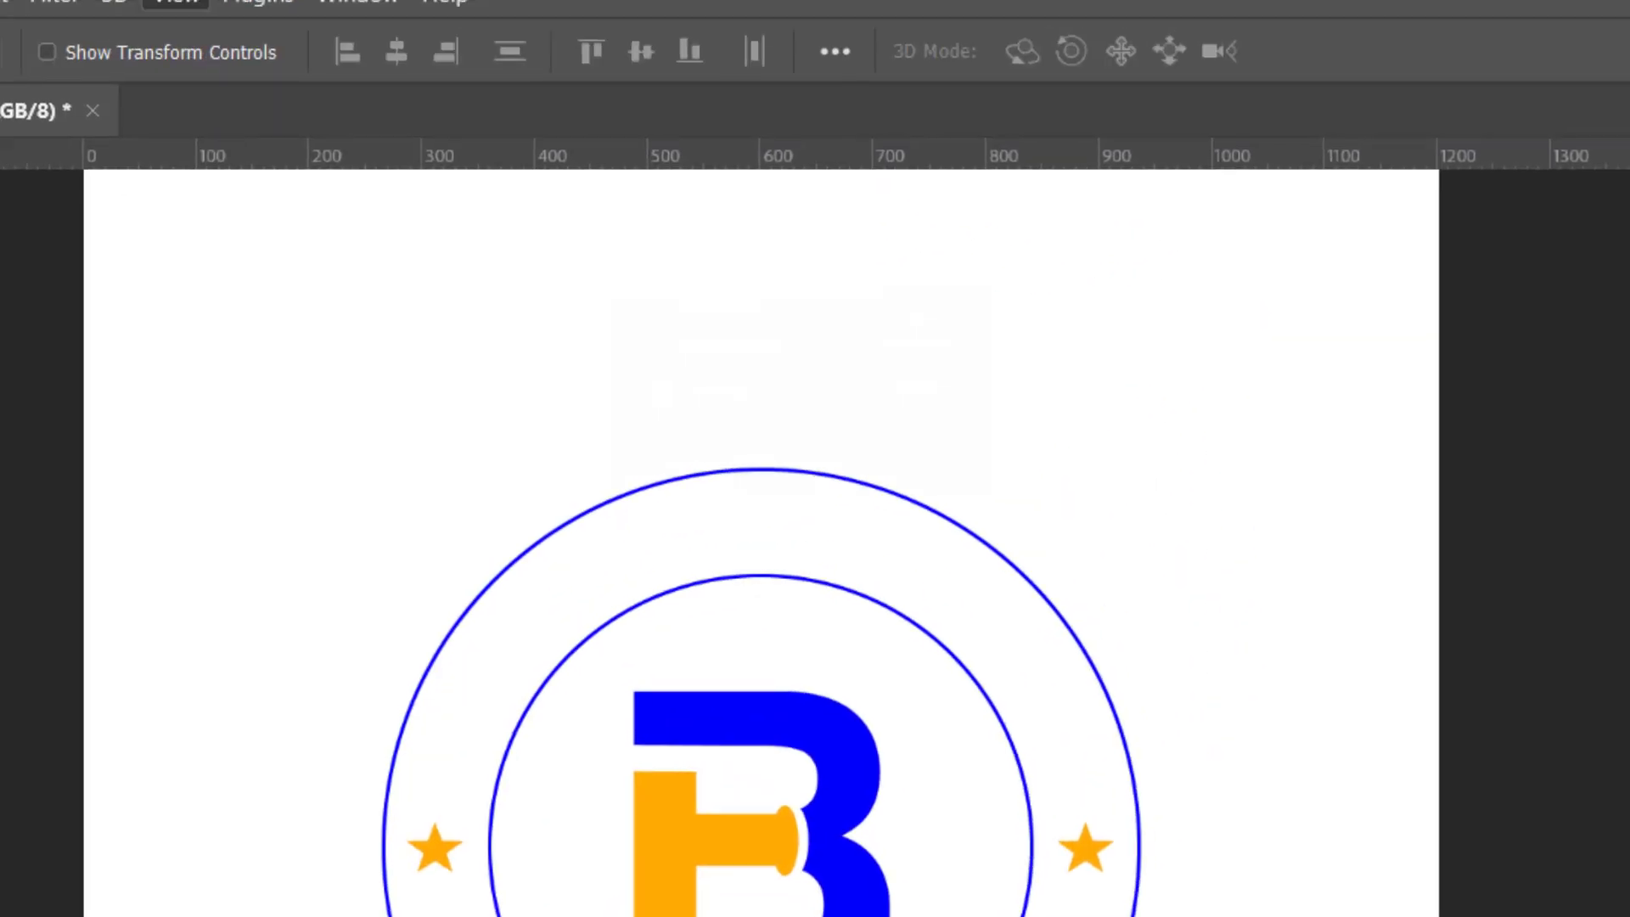
{"action": "type", "text": "50"}
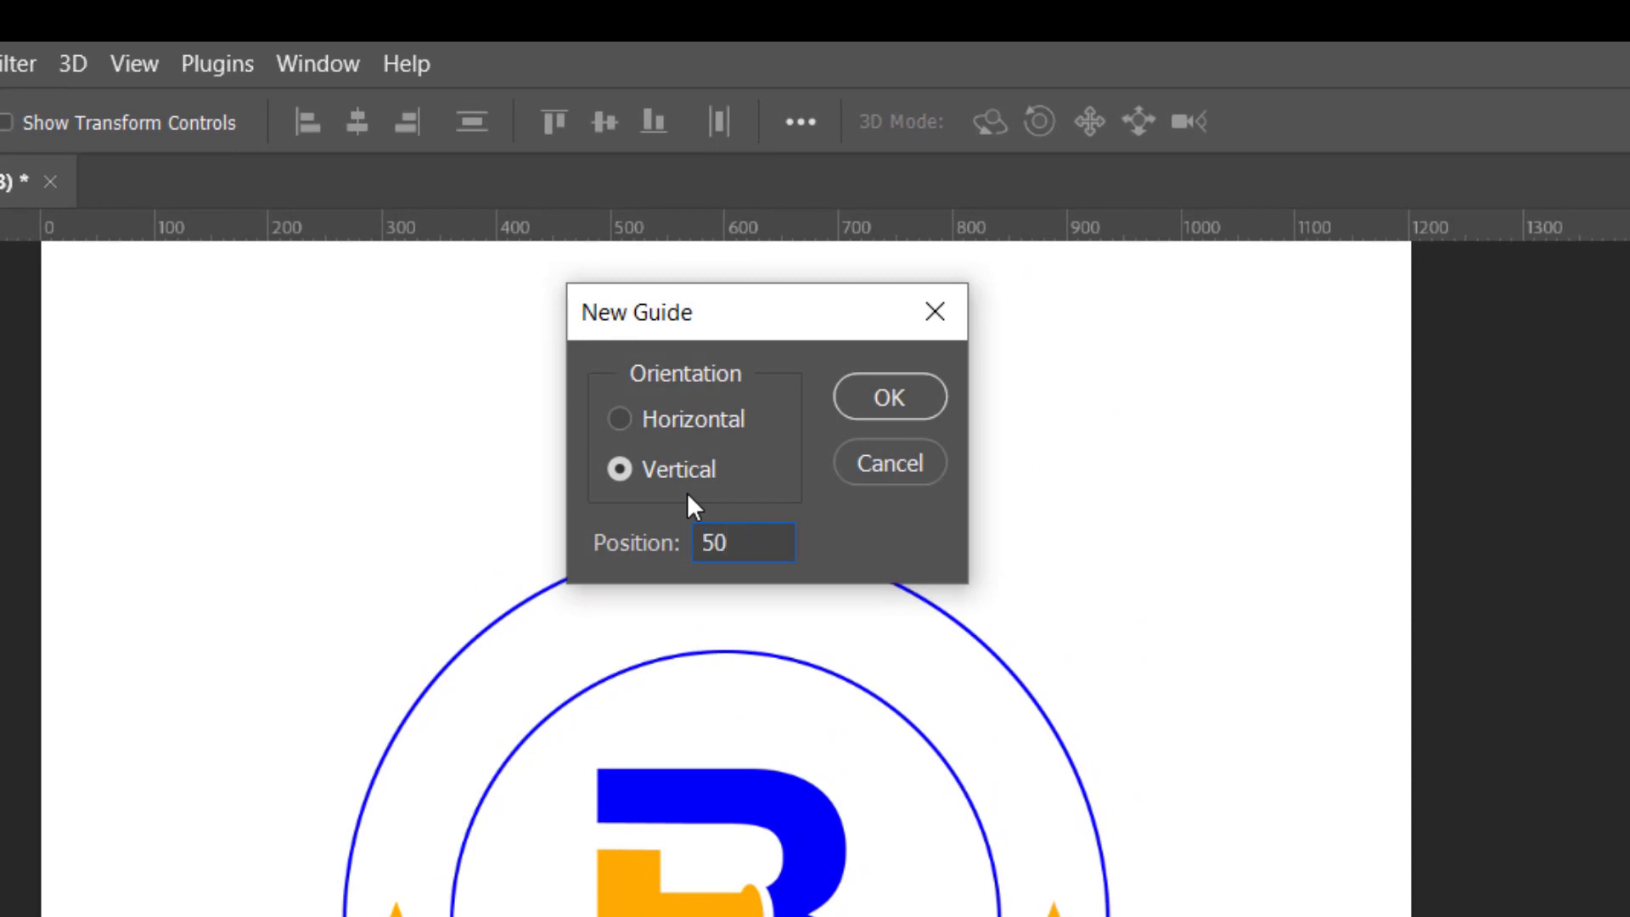
{"action": "type", "text": "%"}
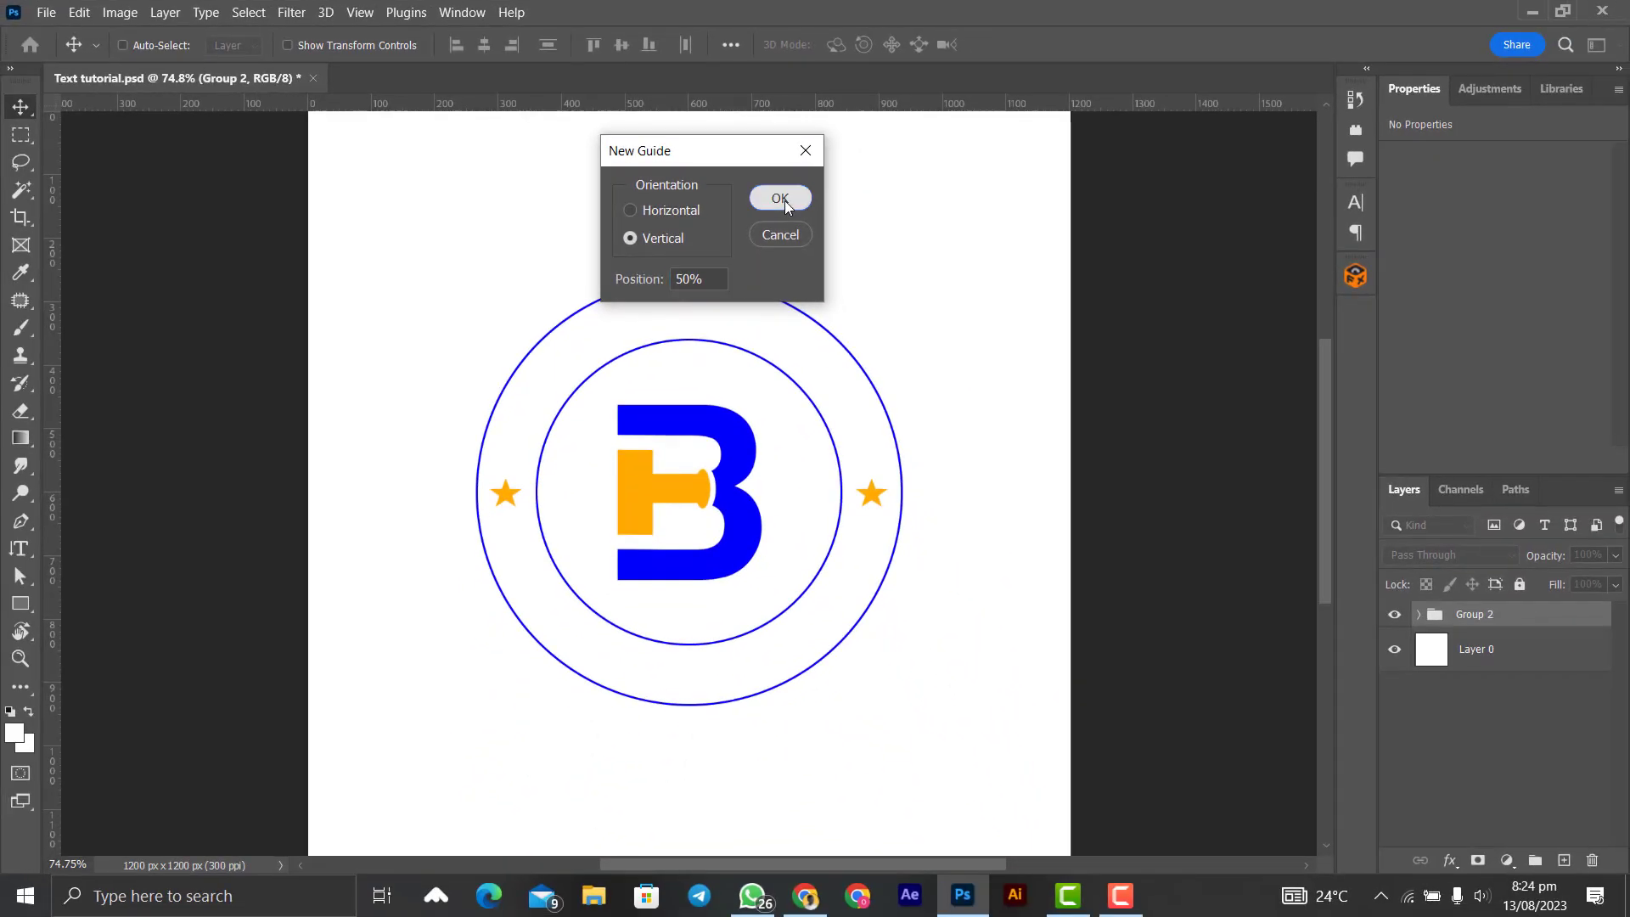
{"action": "left_click", "coordinate": [889, 396]}
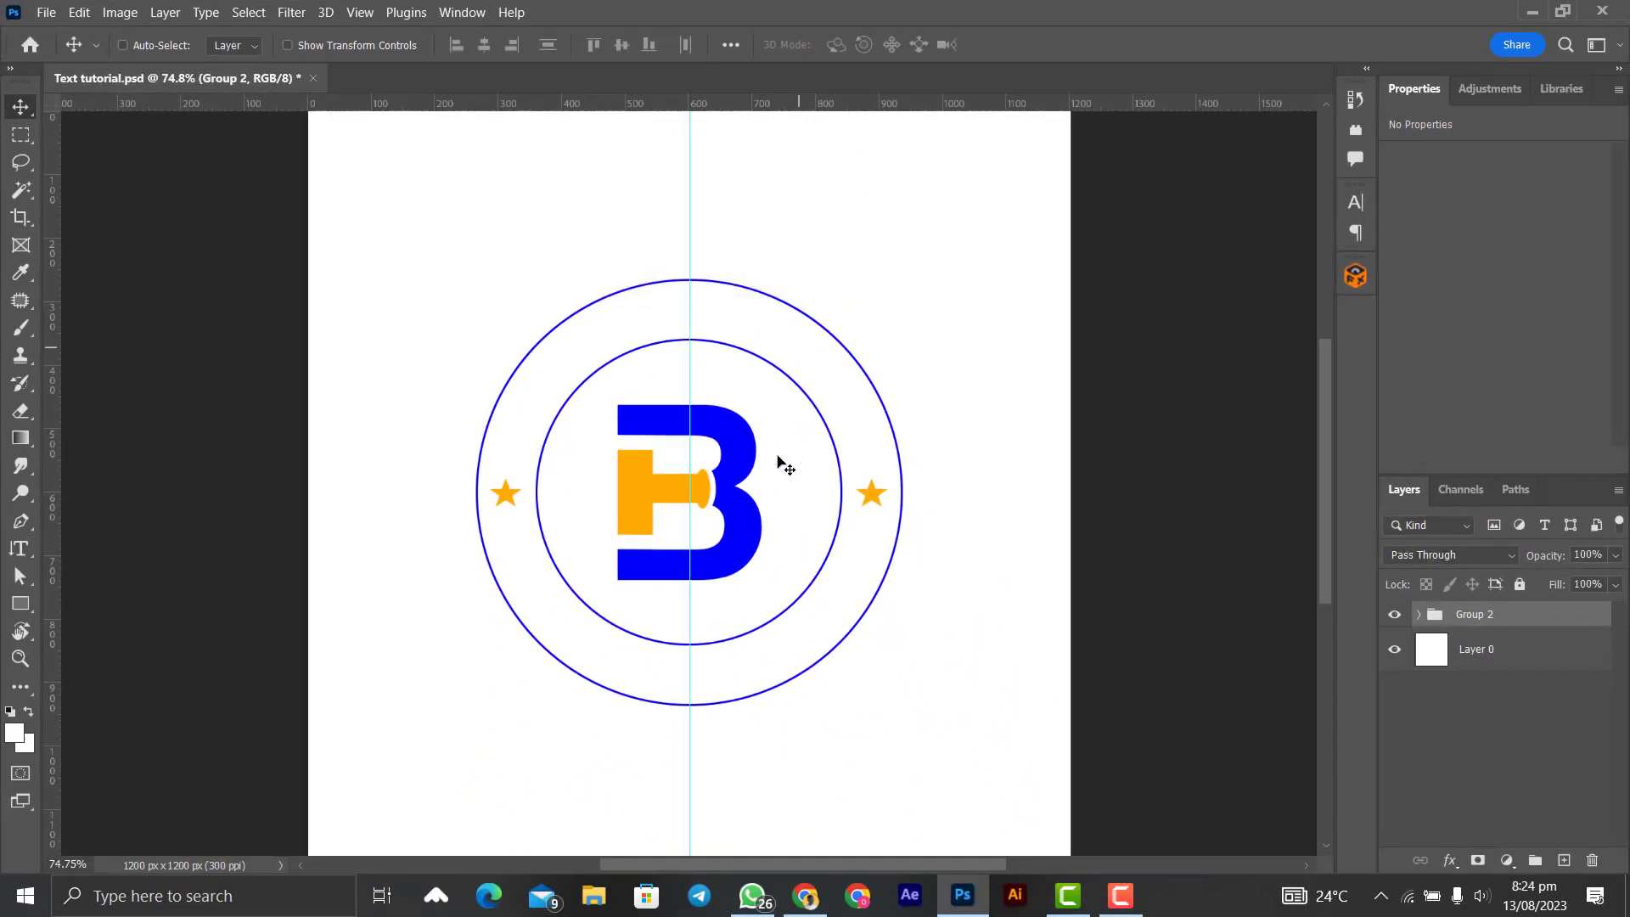
Add a horizontal guide at 50% of the canvas height
{"action": "left_click", "coordinate": [358, 13]}
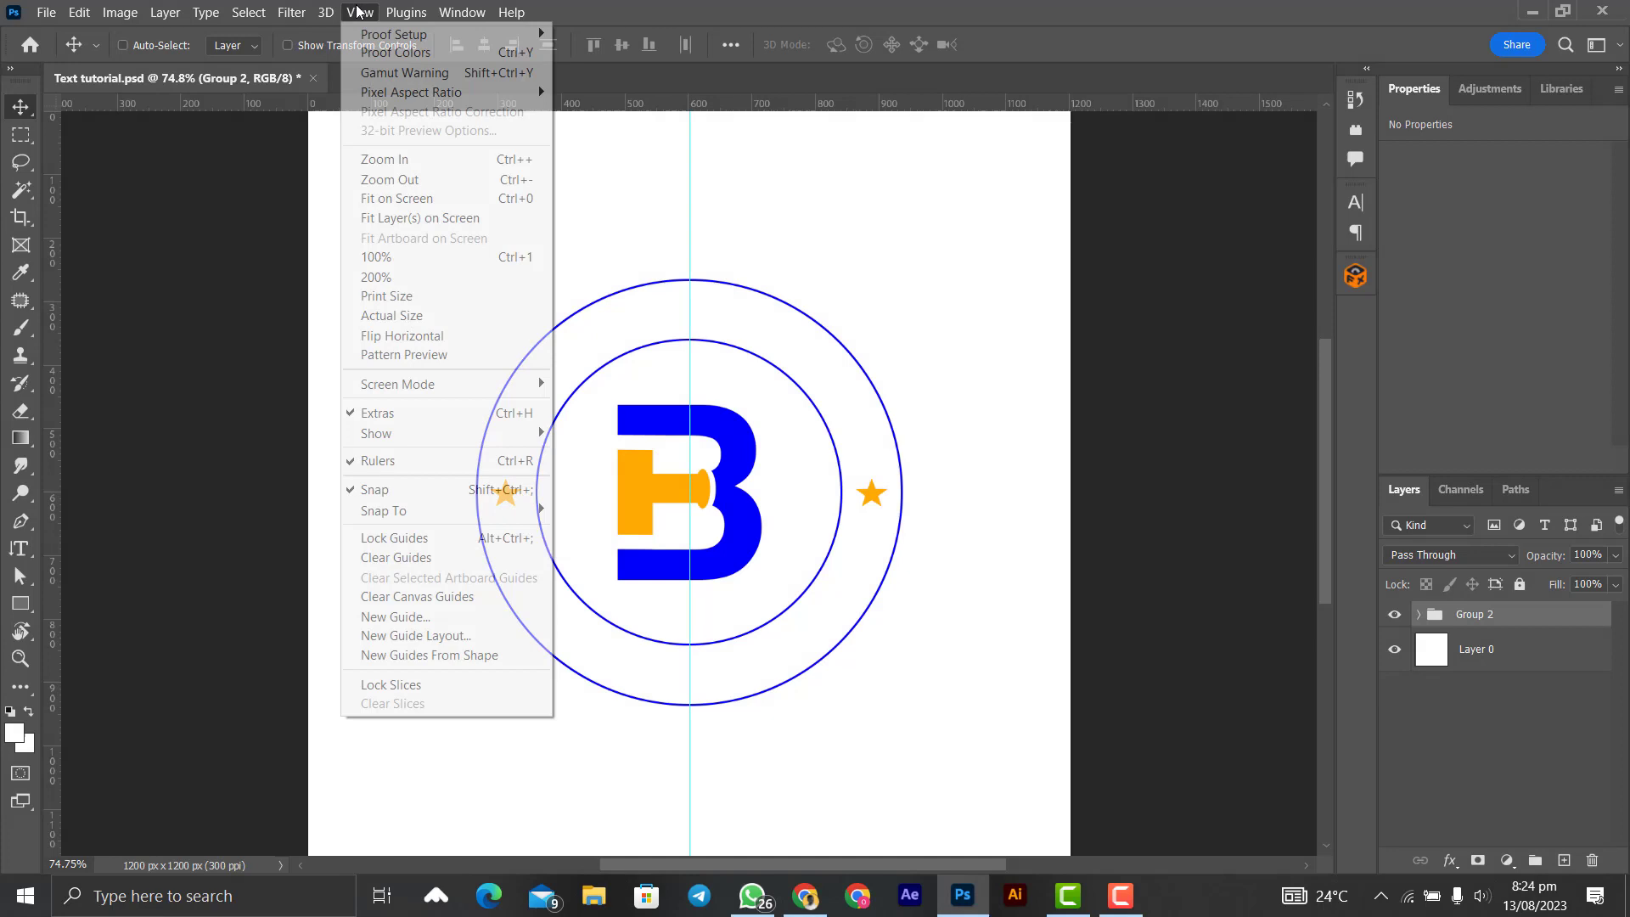
{"action": "left_click", "coordinate": [395, 617]}
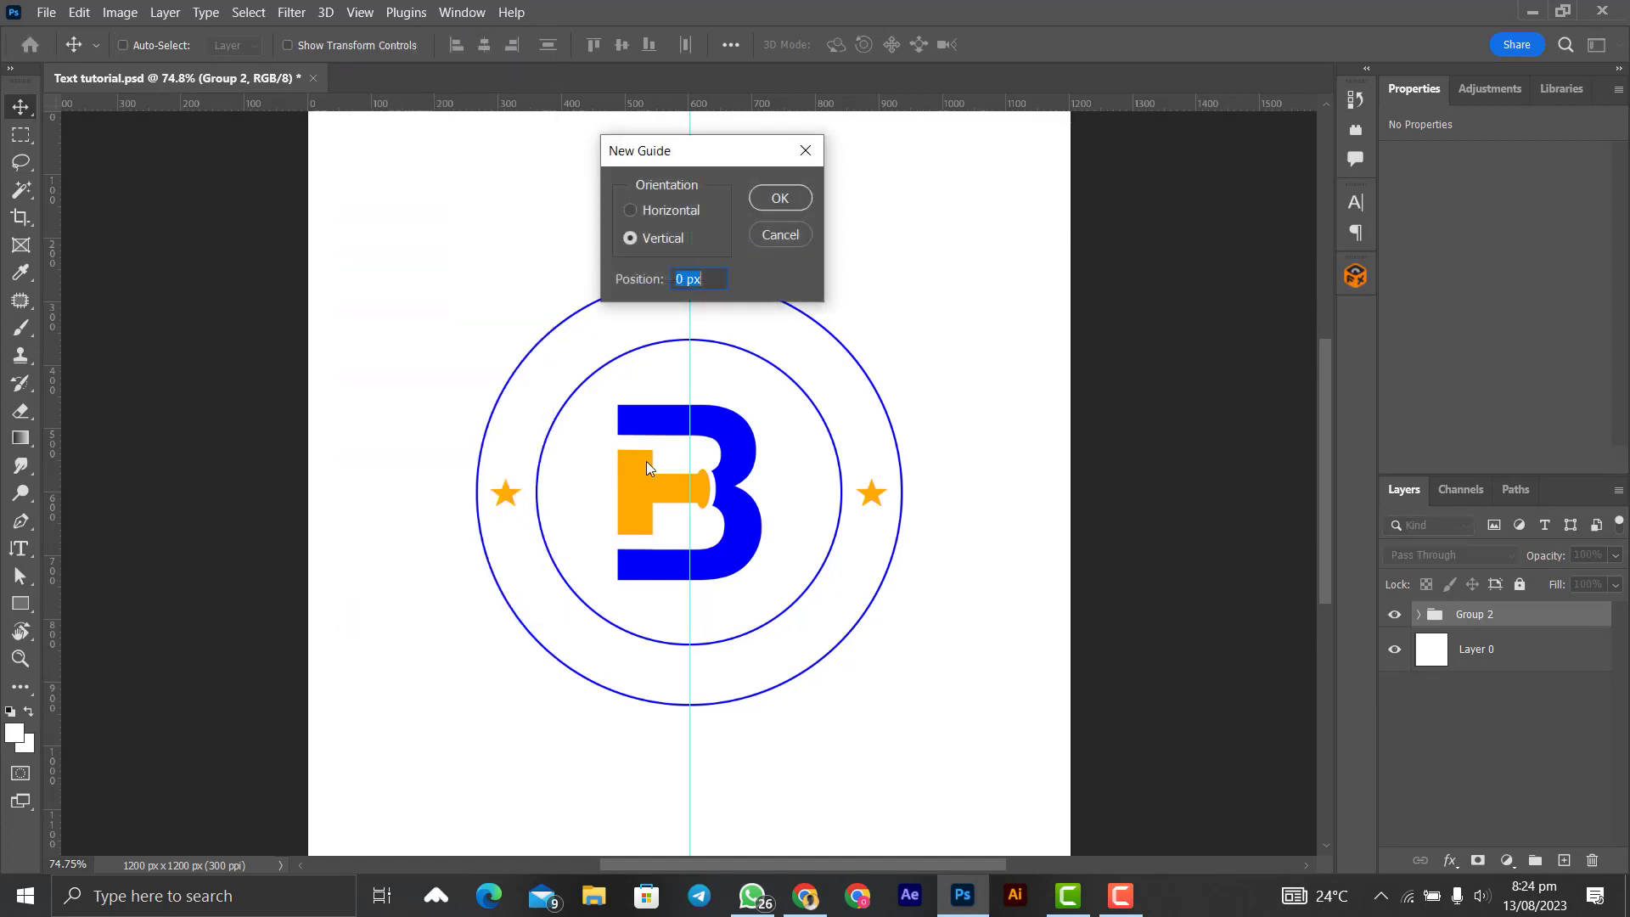
{"action": "left_click", "coordinate": [631, 209]}
{"action": "type", "text": "50%"}
{"action": "key", "text": "Return"}
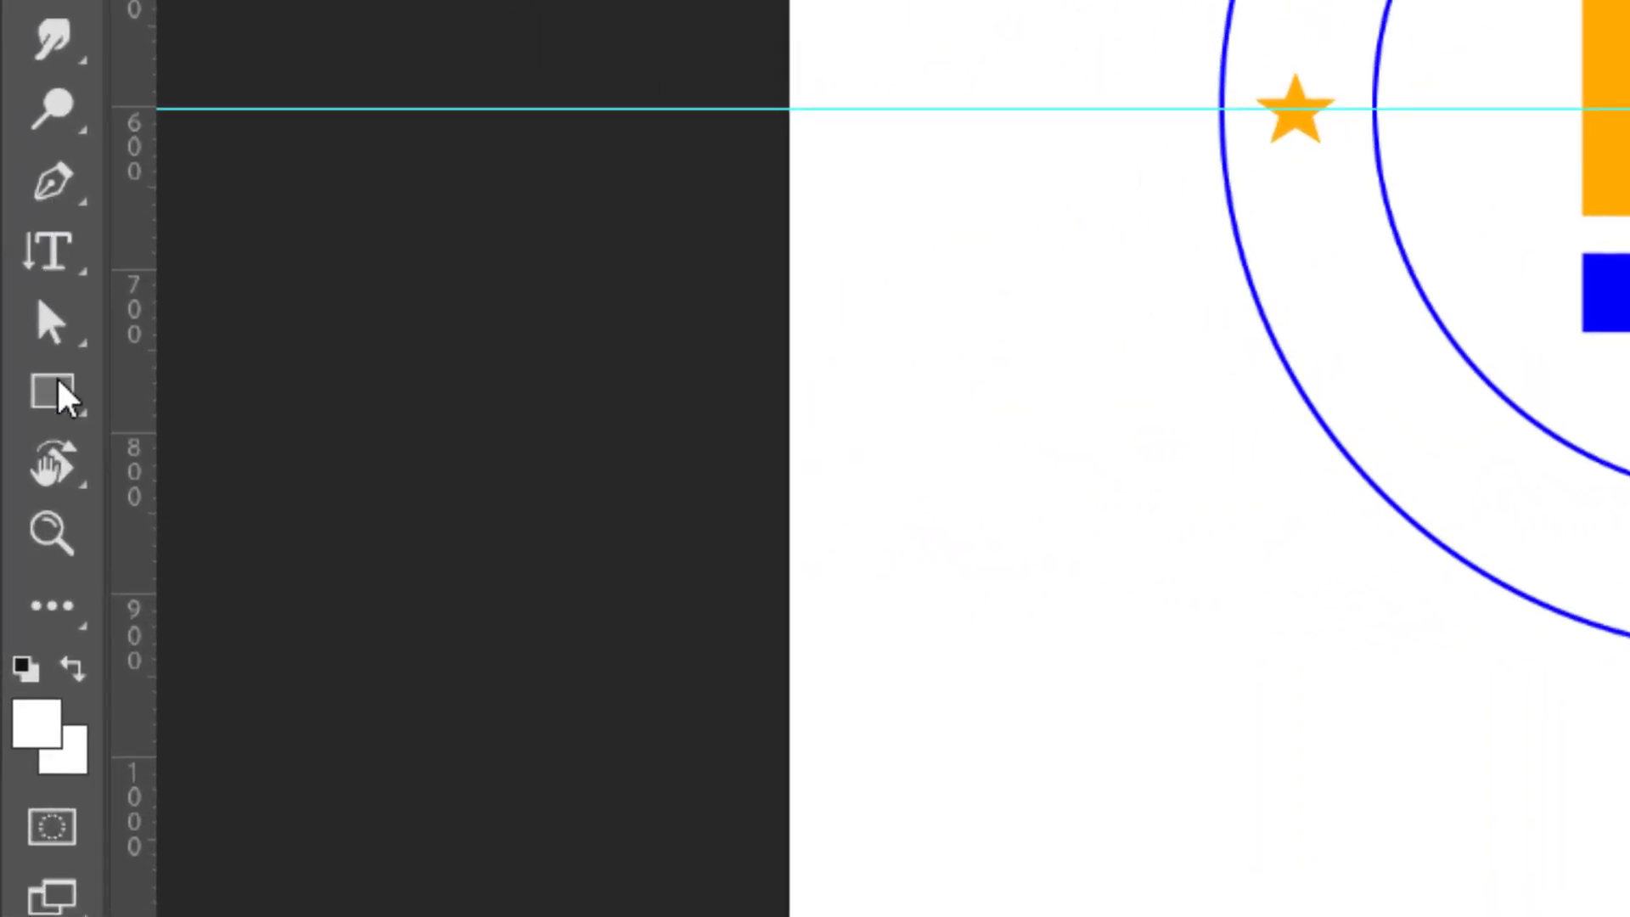
Draw a roughly 524 px circle with the Ellipse Tool in Path mode, centred on the guide crossing
{"action": "right_click", "coordinate": [58, 380]}
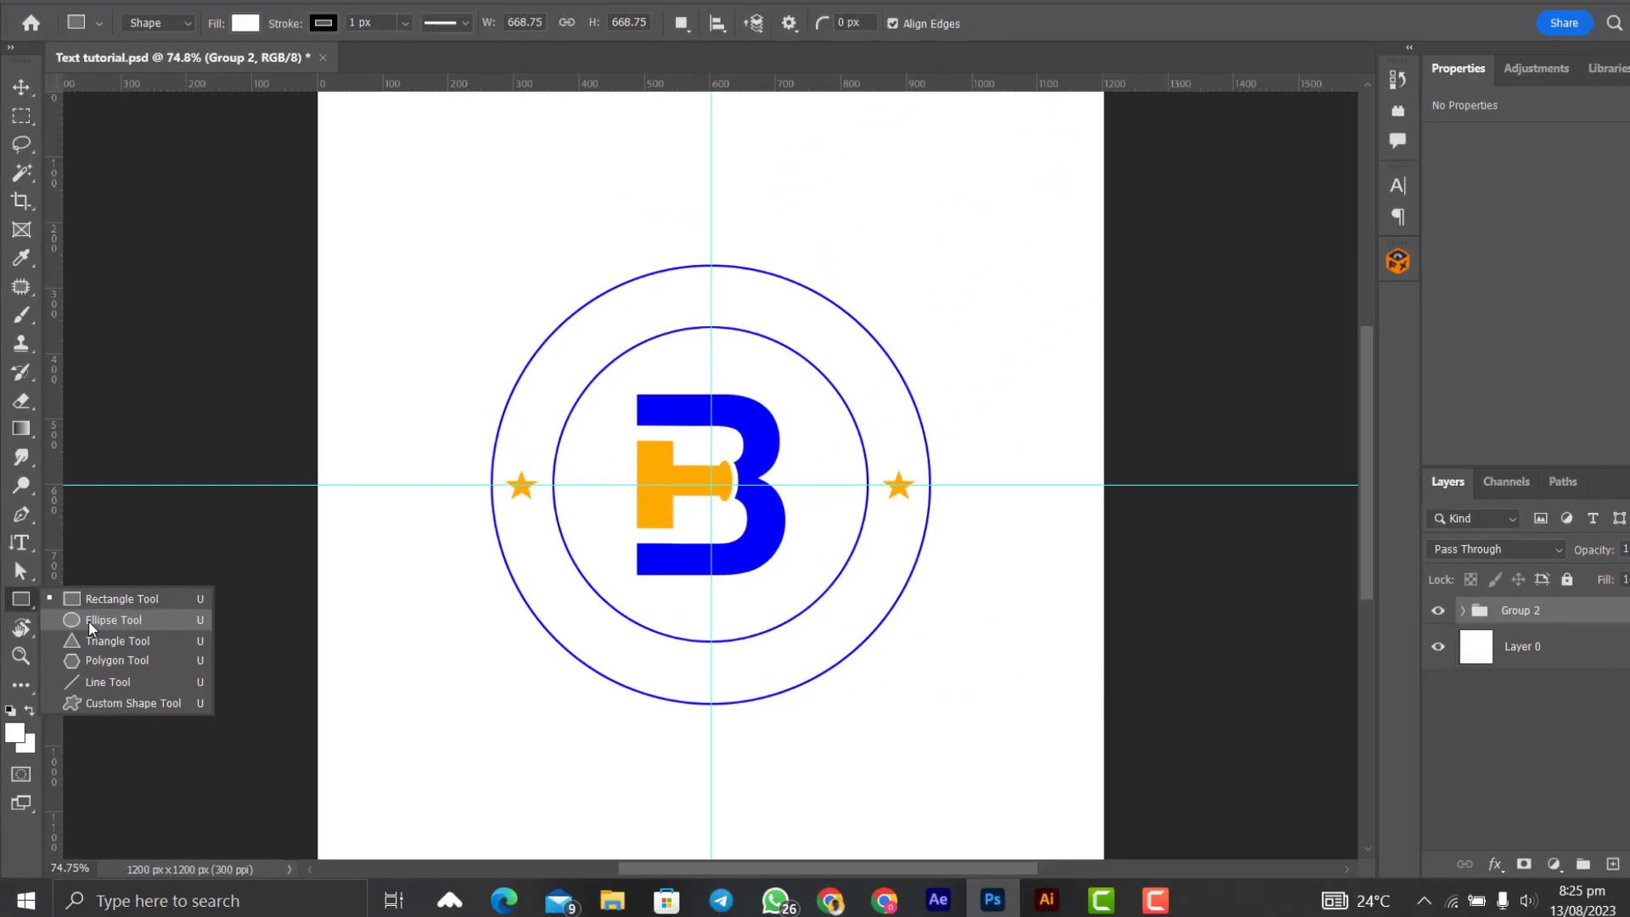
{"action": "left_click", "coordinate": [180, 513]}
{"action": "left_click", "coordinate": [200, 22]}
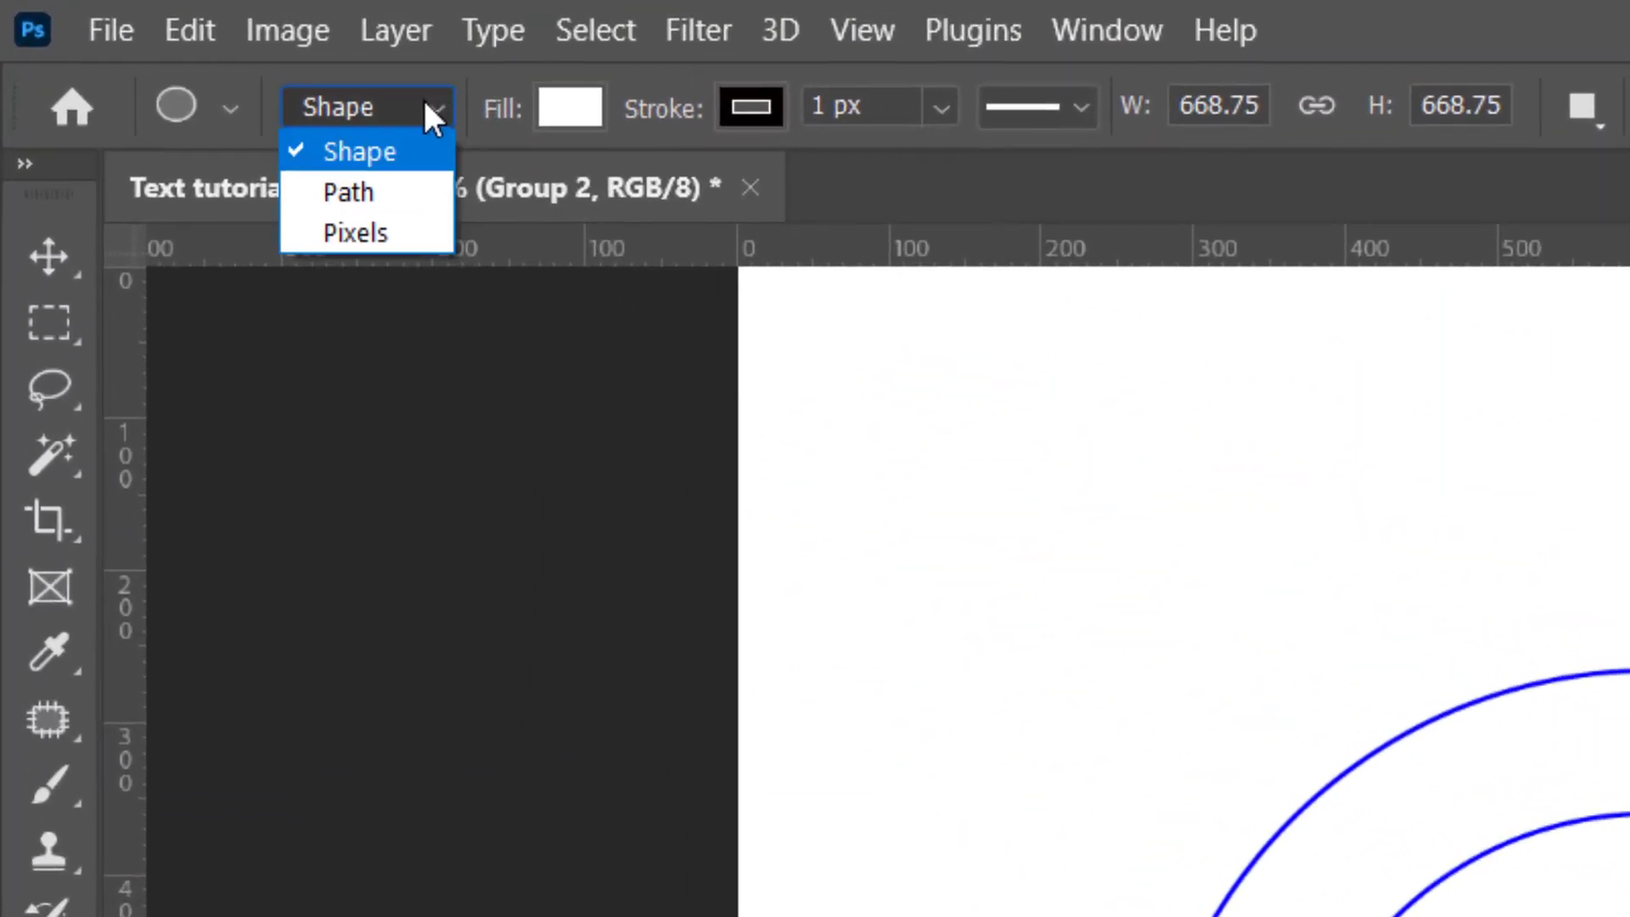
{"action": "left_click", "coordinate": [370, 196]}
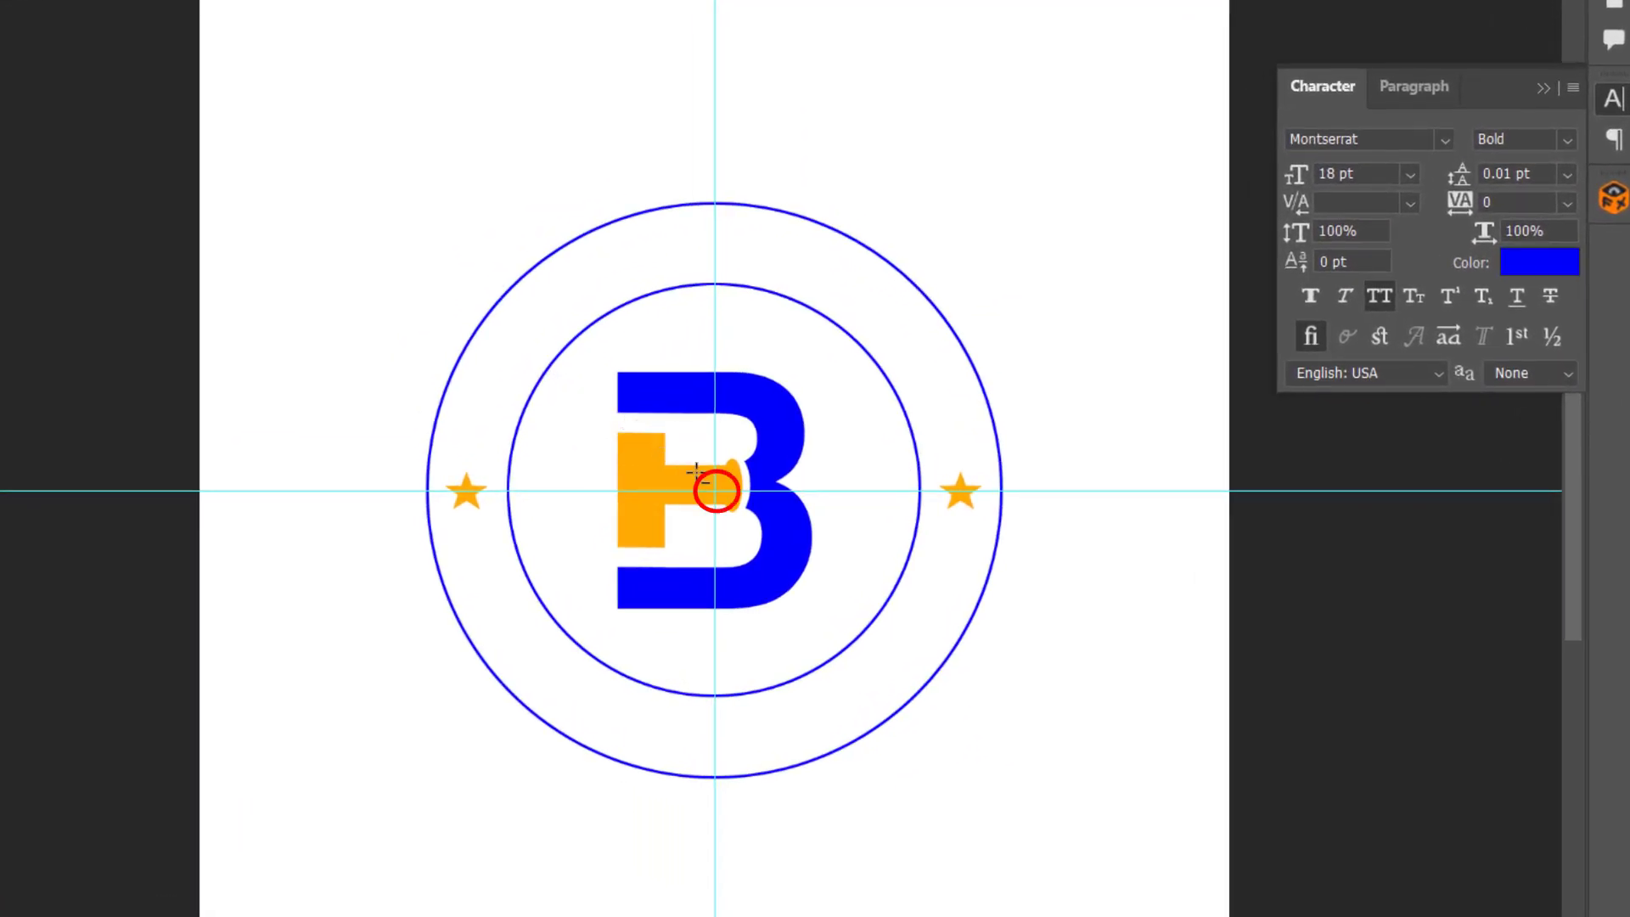
{"action": "left_click_drag", "start_coordinate": [714, 490], "coordinate": [943, 718]}
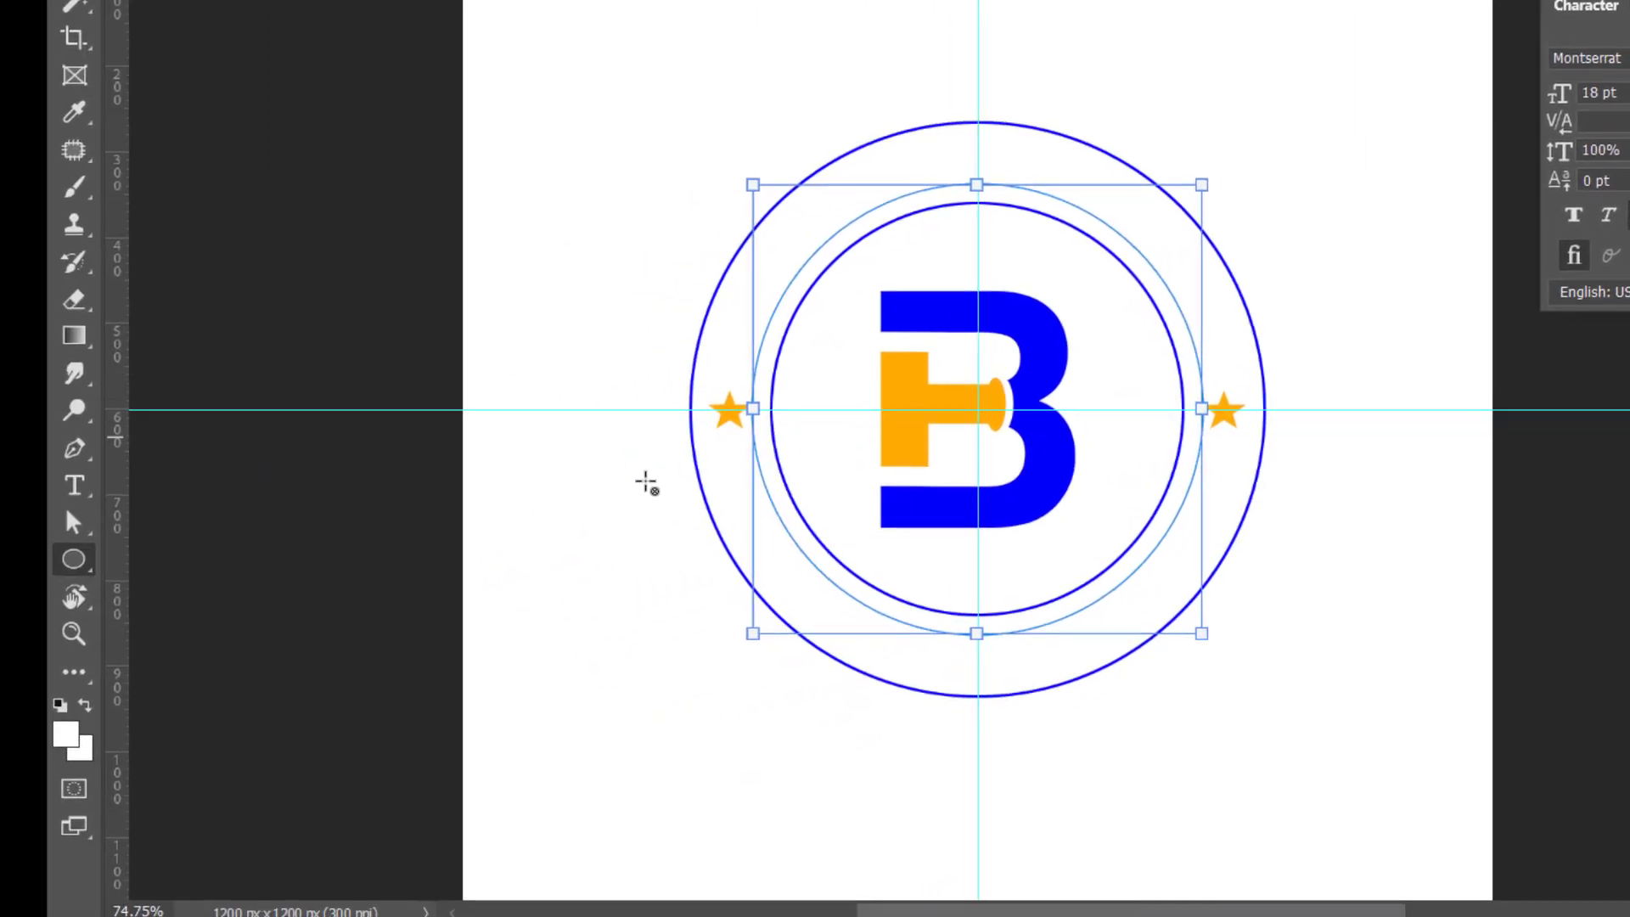
Type 'BRAINTECH GRAPHICS' onto the circle path with the Horizontal Type Tool
{"action": "left_click", "coordinate": [85, 484]}
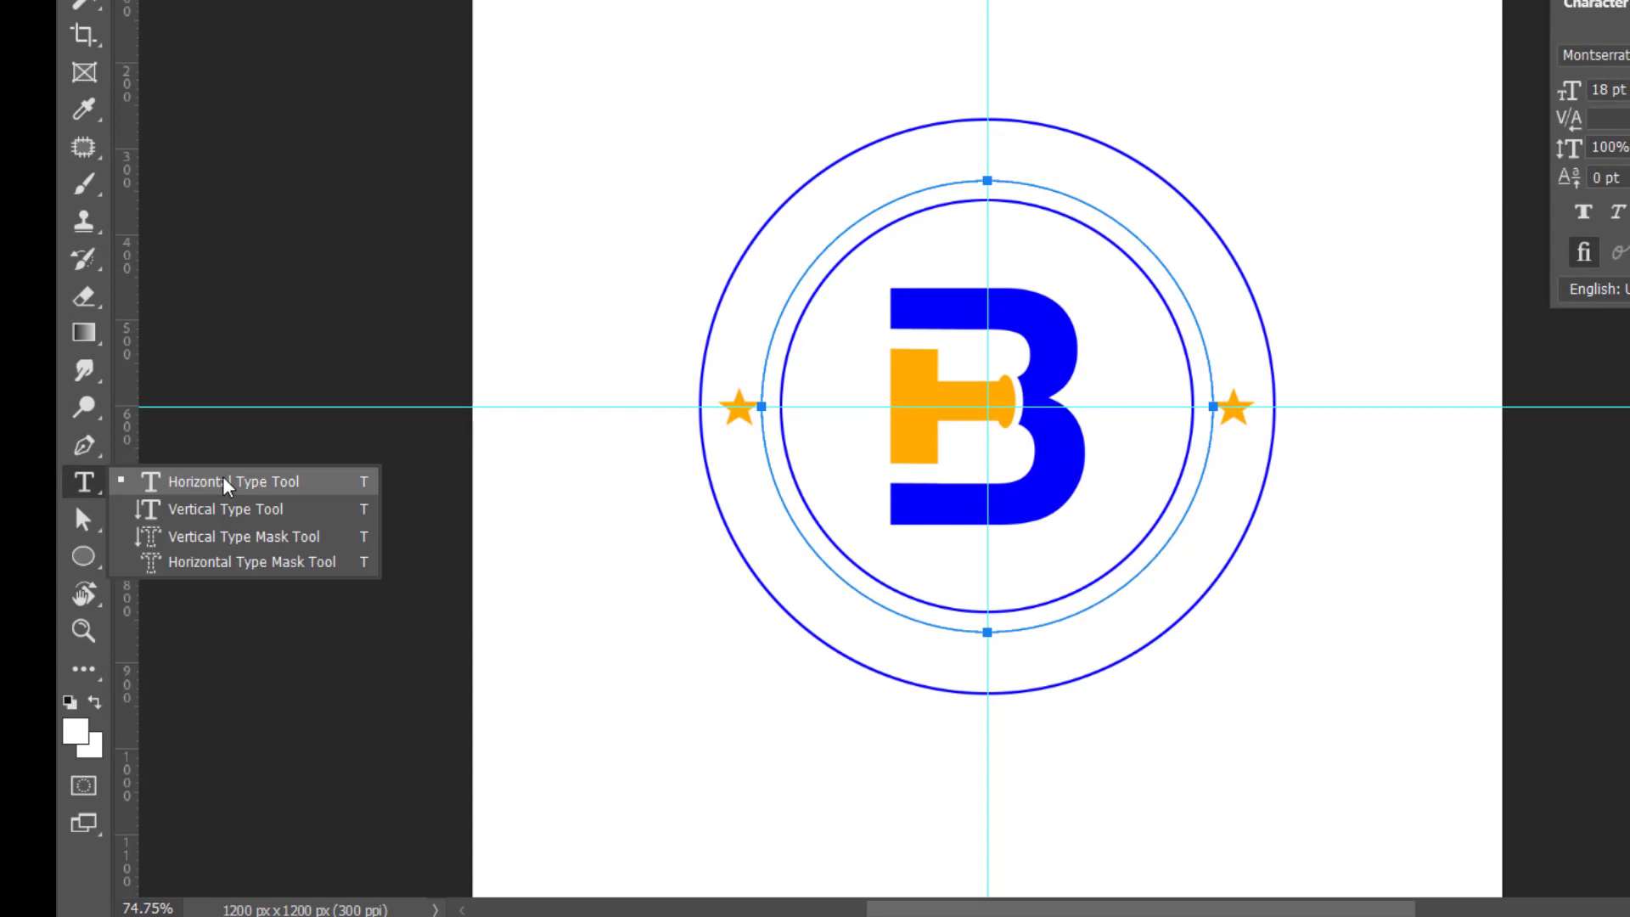
{"action": "left_click", "coordinate": [228, 482]}
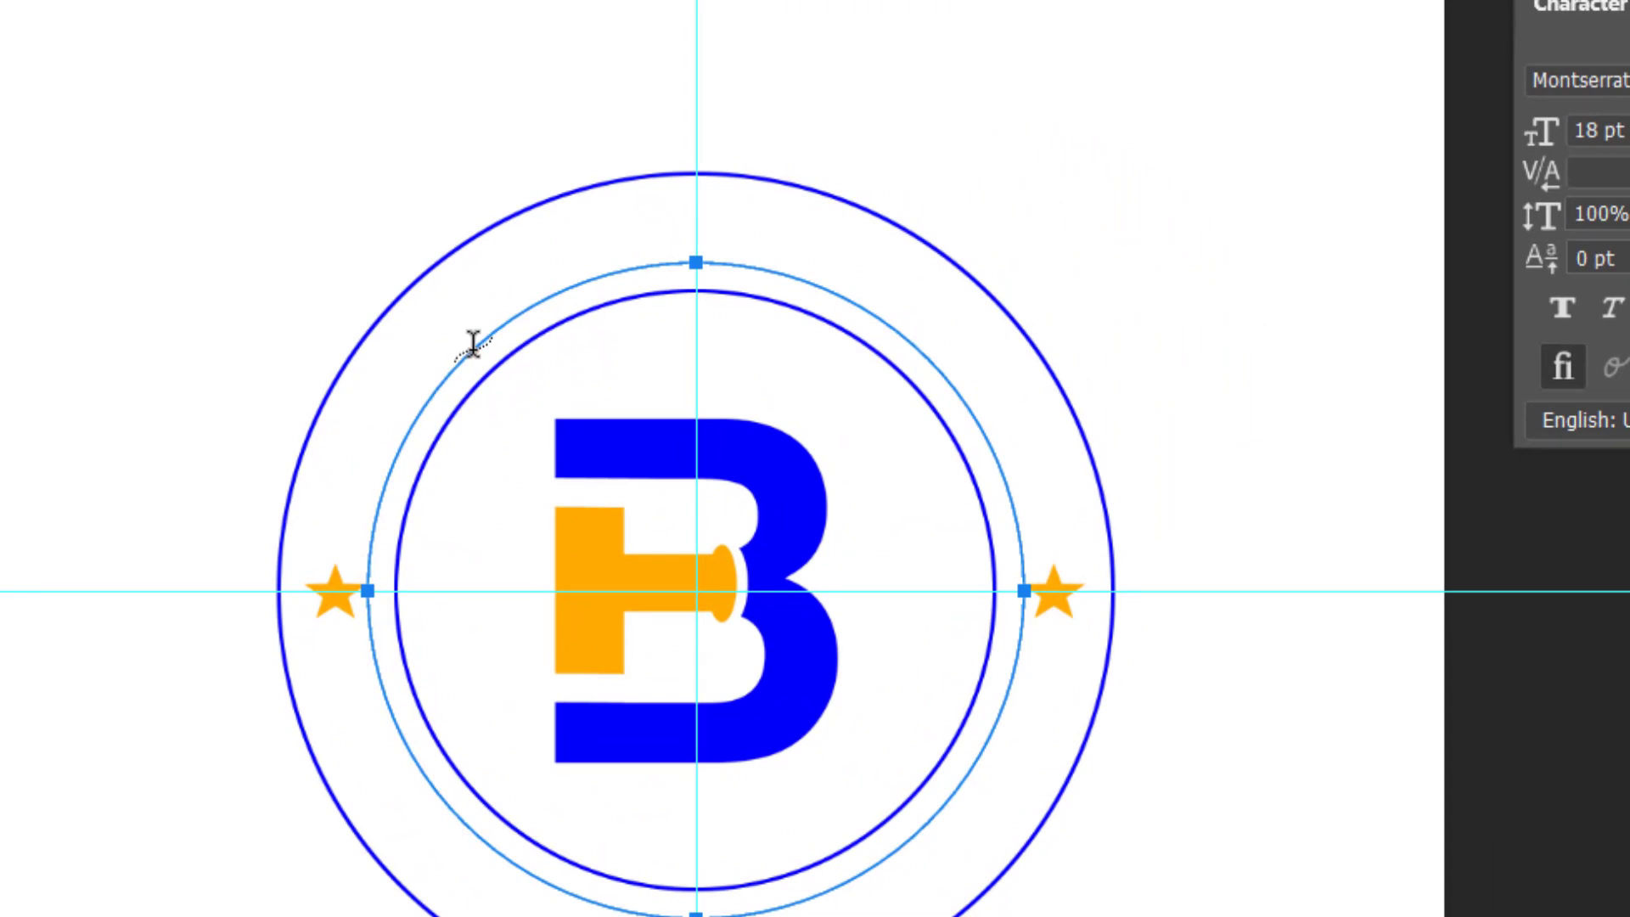
{"action": "left_click", "coordinate": [473, 342]}
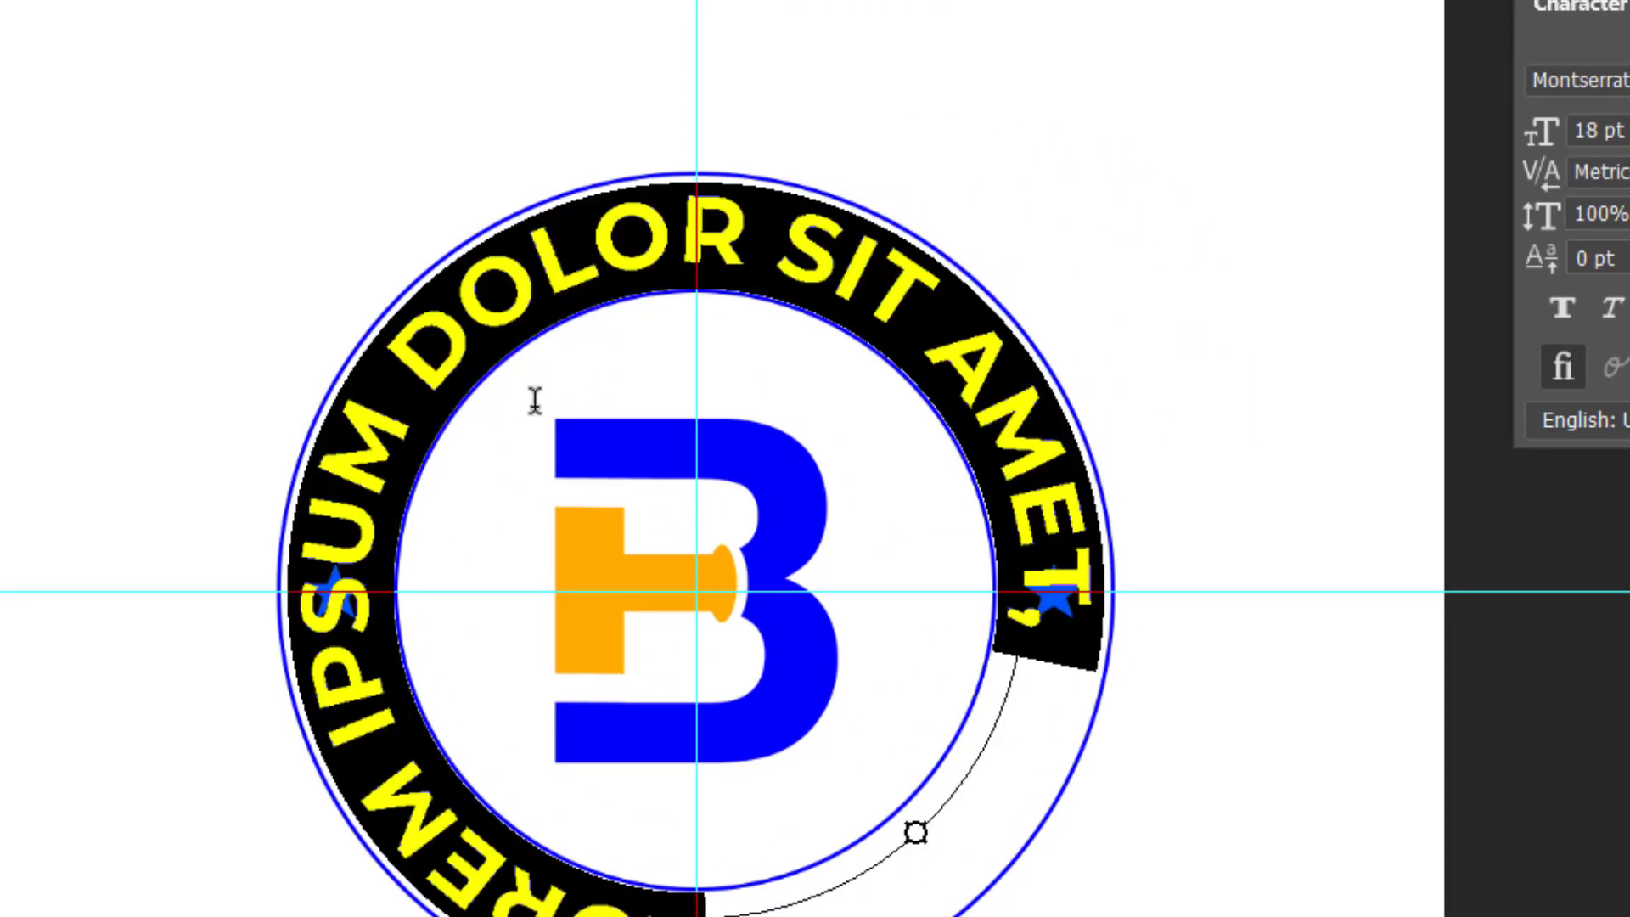
{"action": "type", "text": "BRAI"}
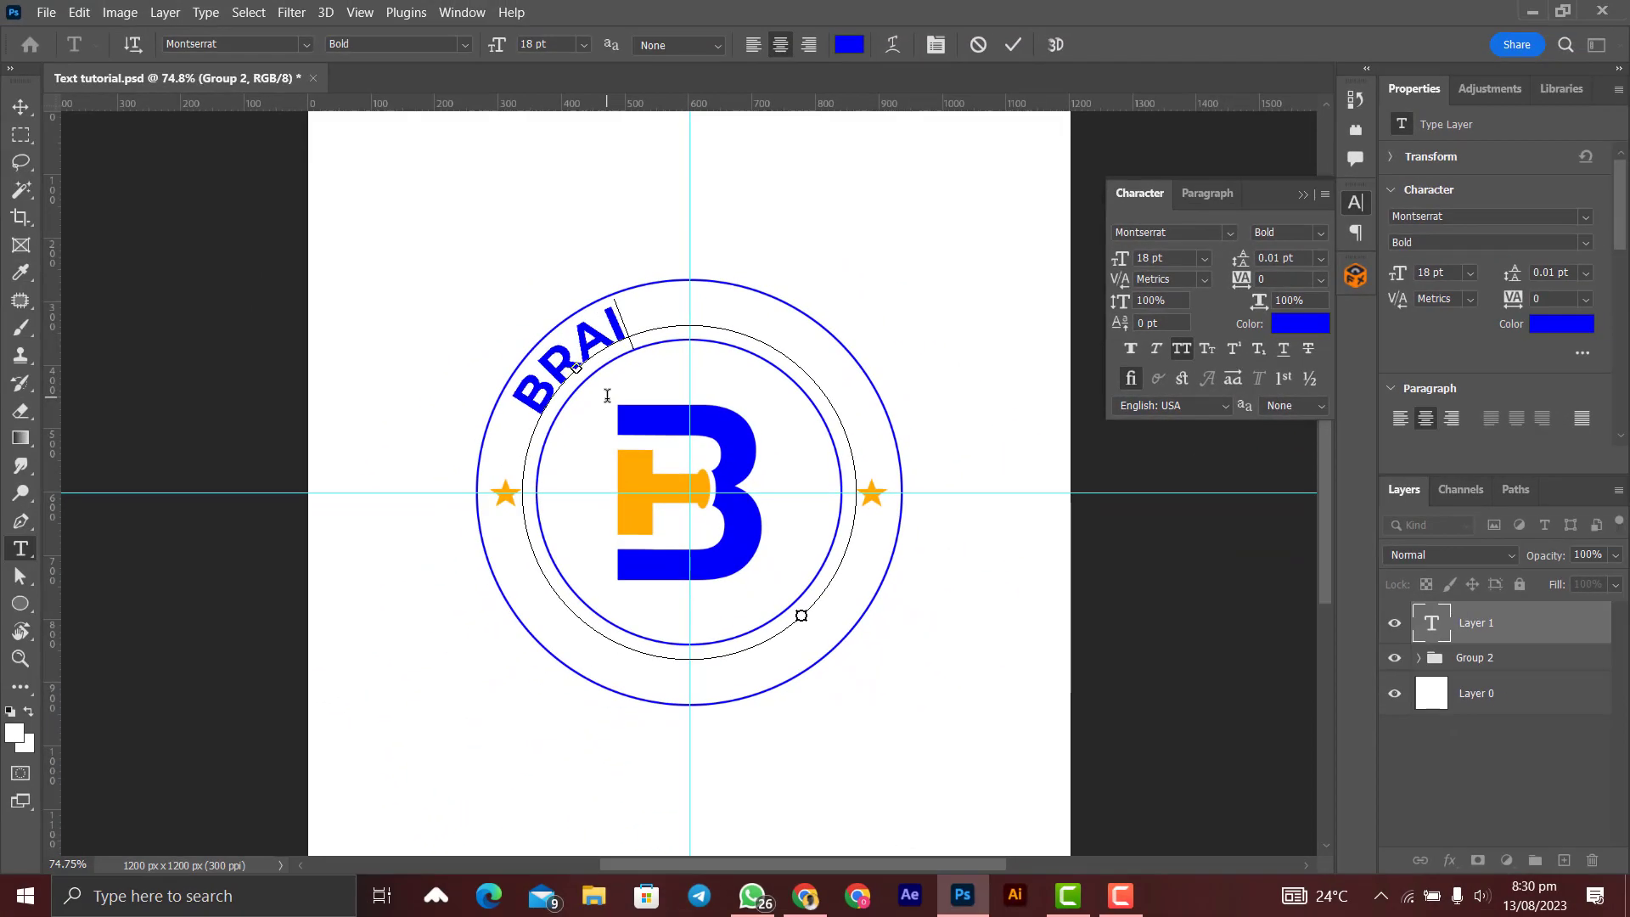
{"action": "type", "text": "NTECH G"}
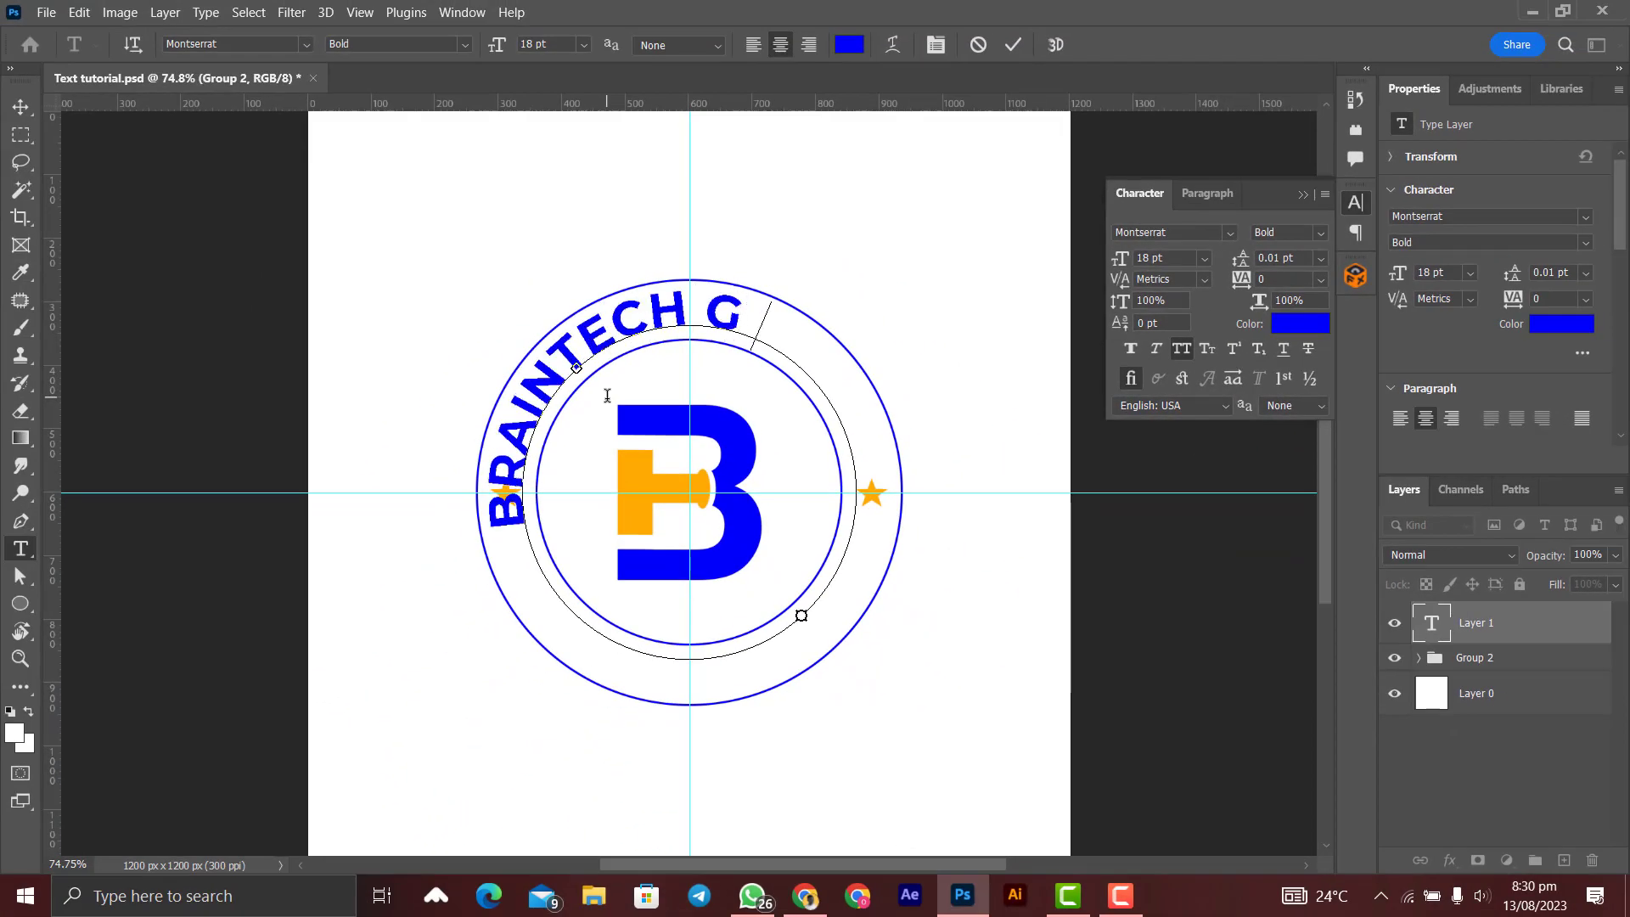
{"action": "type", "text": "ARAPHICS"}
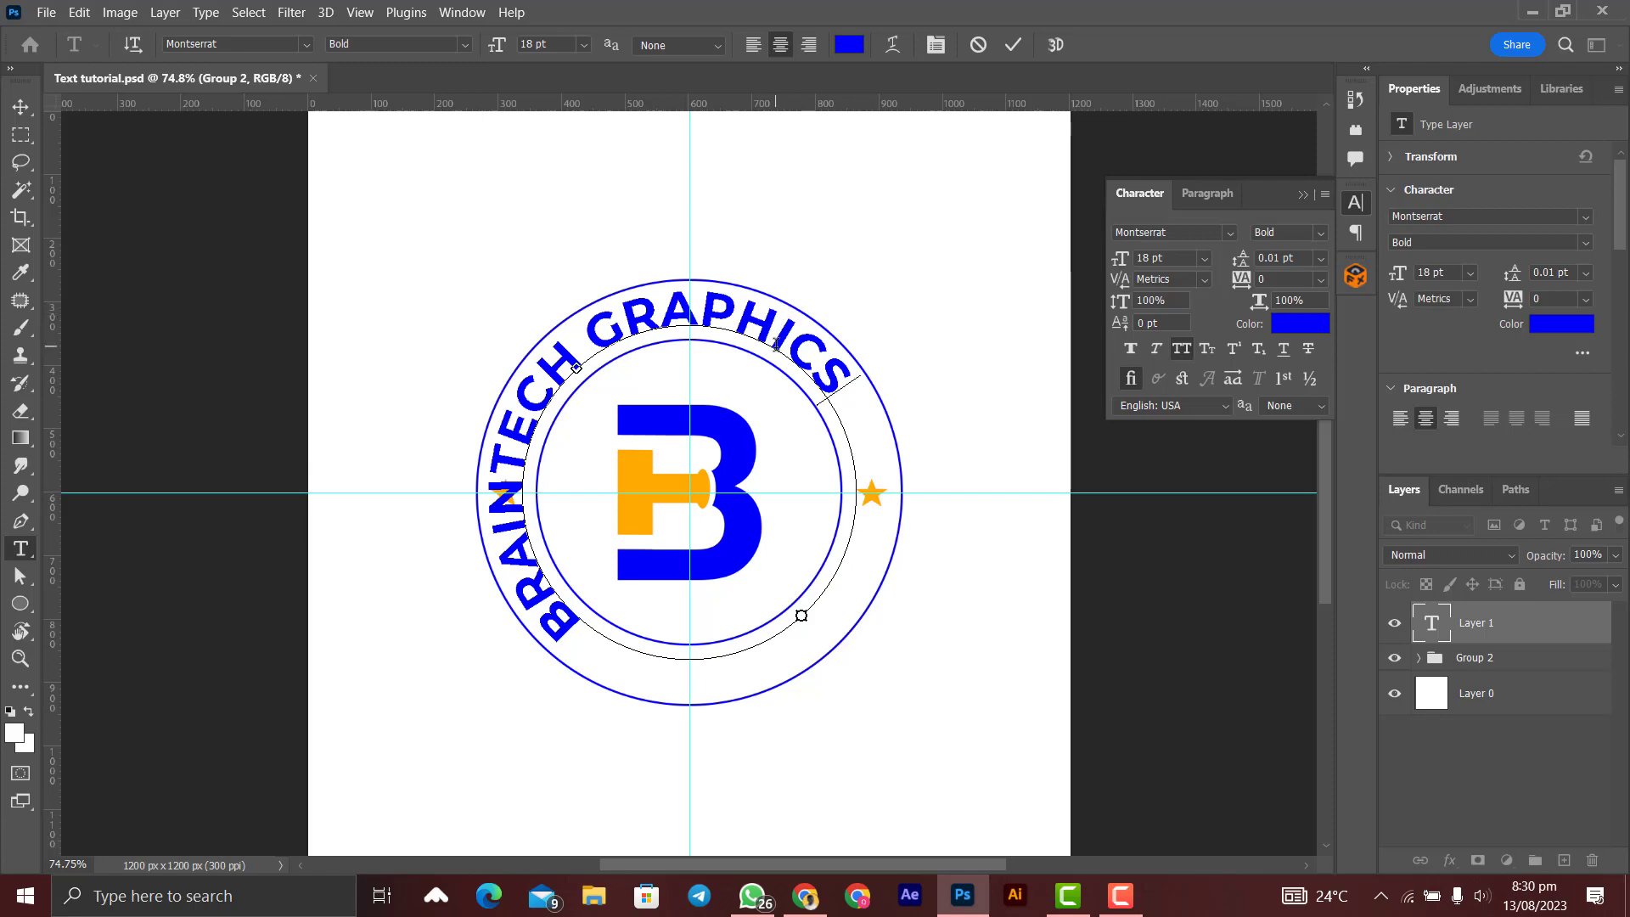
Select all the path text and set its size to 12 pt
{"action": "left_click_drag", "start_coordinate": [846, 379], "coordinate": [593, 710]}
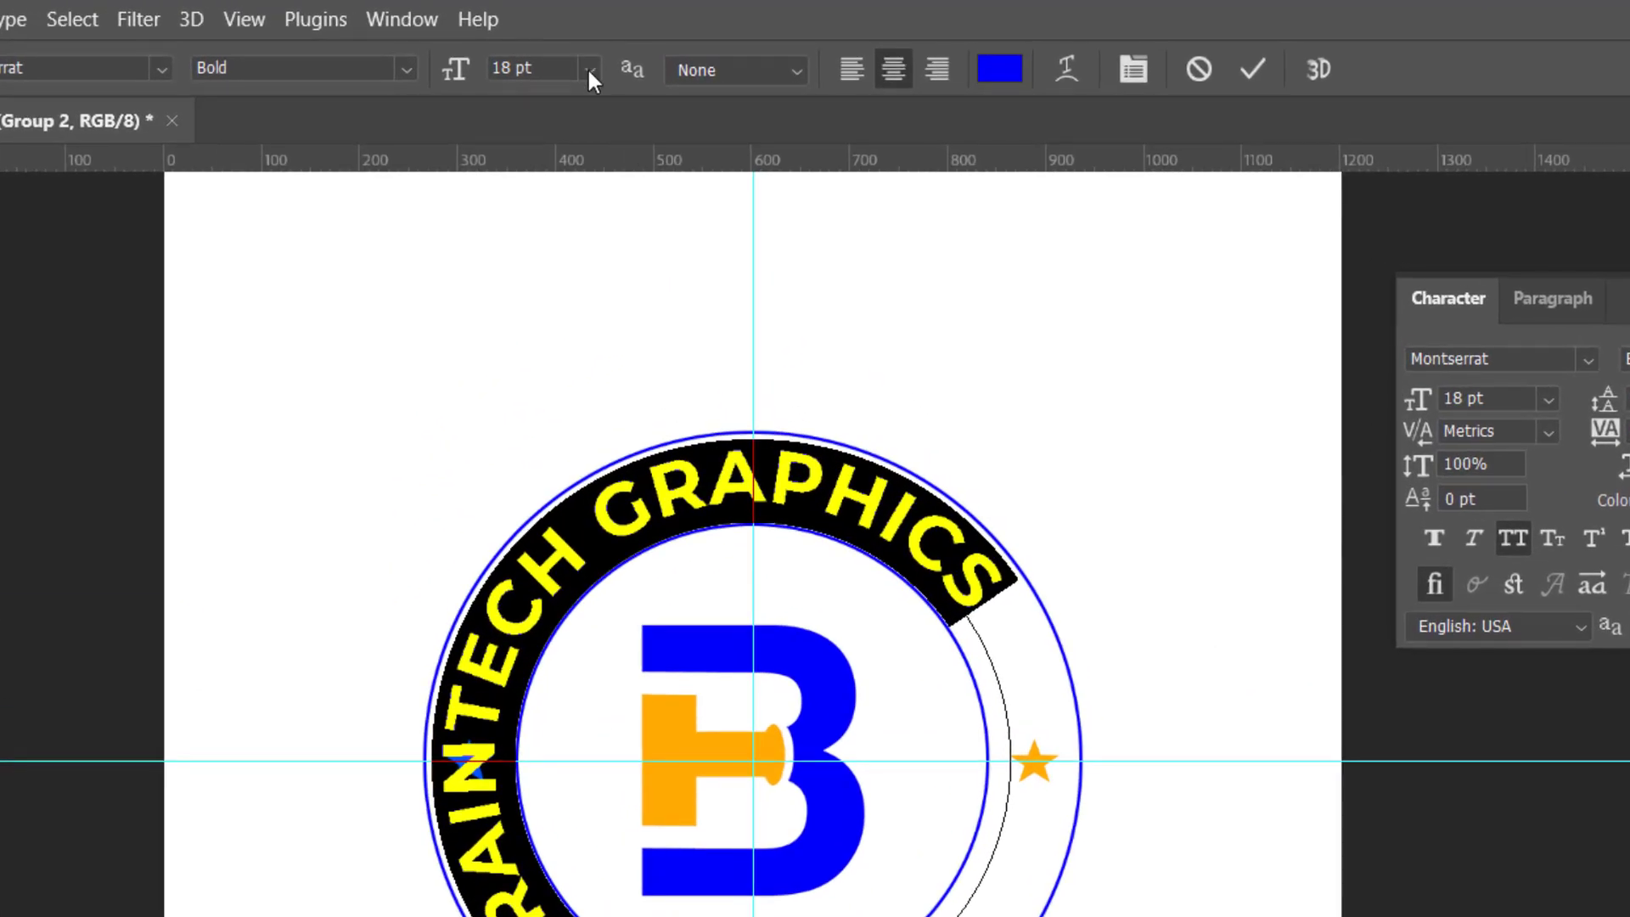
{"action": "left_click", "coordinate": [587, 67]}
{"action": "left_click", "coordinate": [558, 263]}
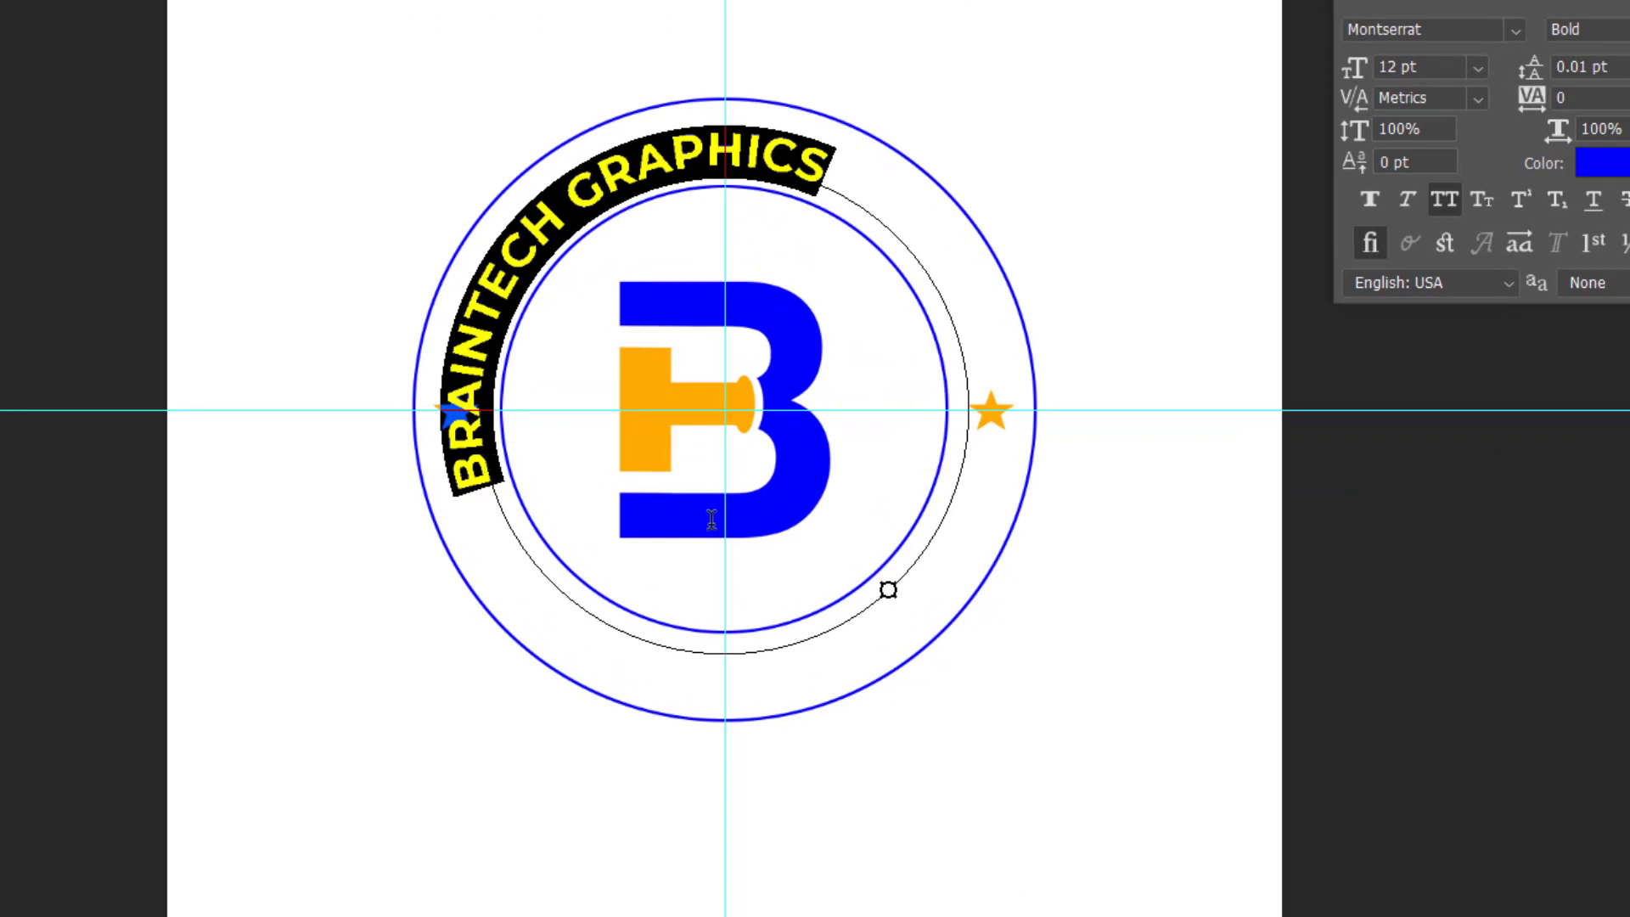
Move the path text's start marker to the left star and its end marker to the right star
{"action": "key", "text": "ctrl"}
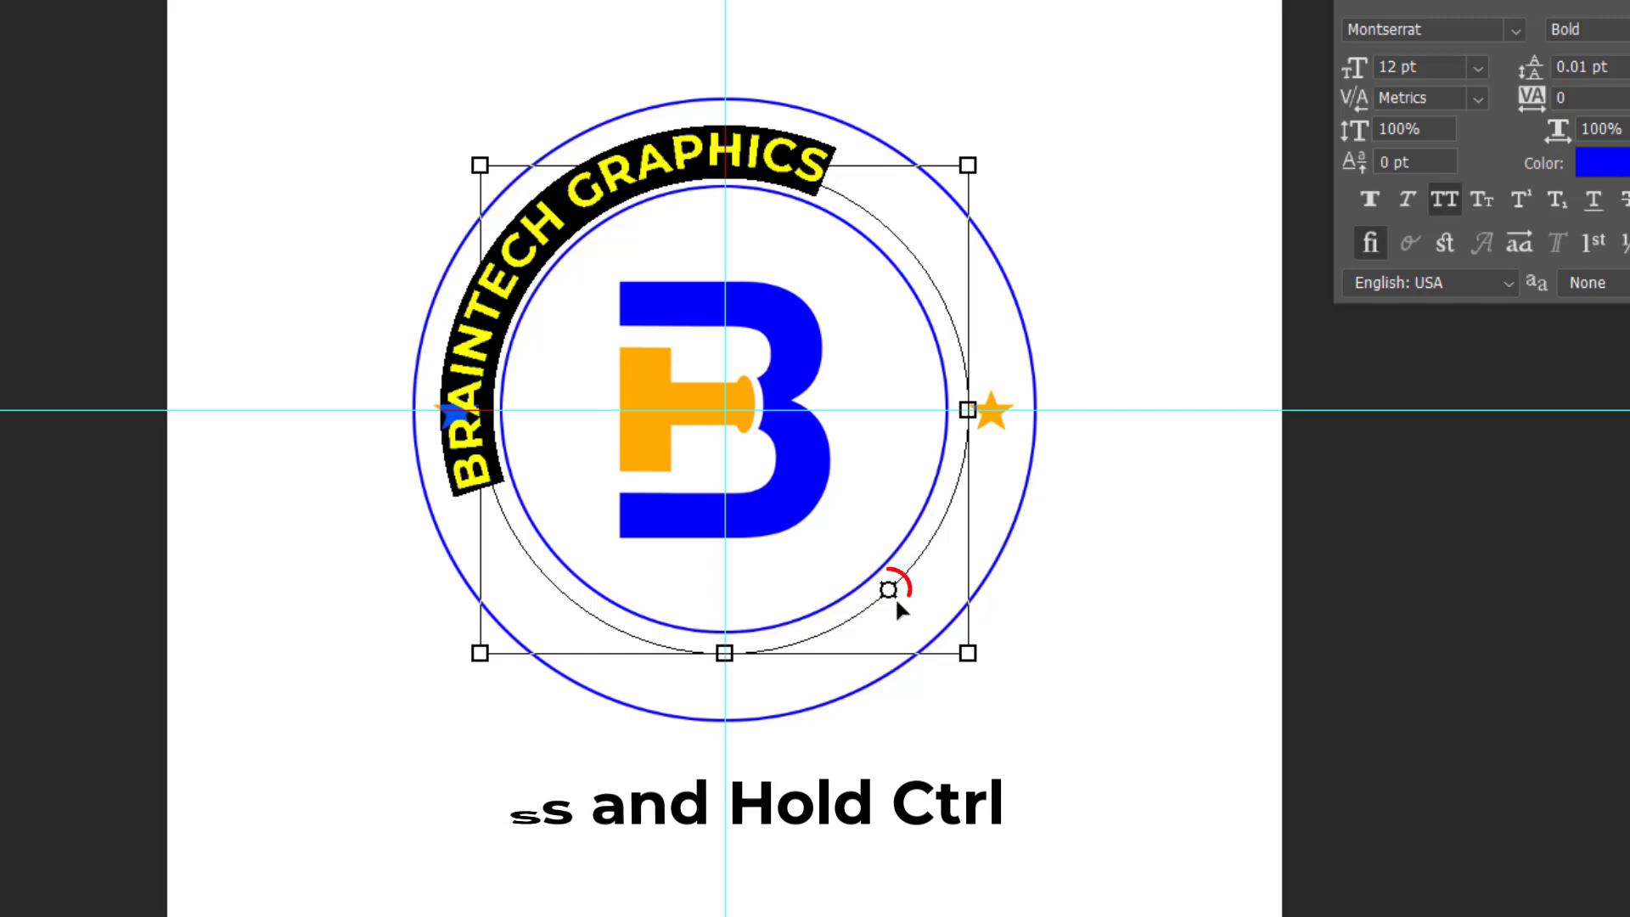
{"action": "mouse_move", "coordinate": [891, 594]}
{"action": "left_mouse_down"}
{"action": "mouse_move", "coordinate": [637, 655]}
{"action": "mouse_move", "coordinate": [509, 552]}
{"action": "mouse_move", "coordinate": [445, 411]}
{"action": "left_mouse_up"}
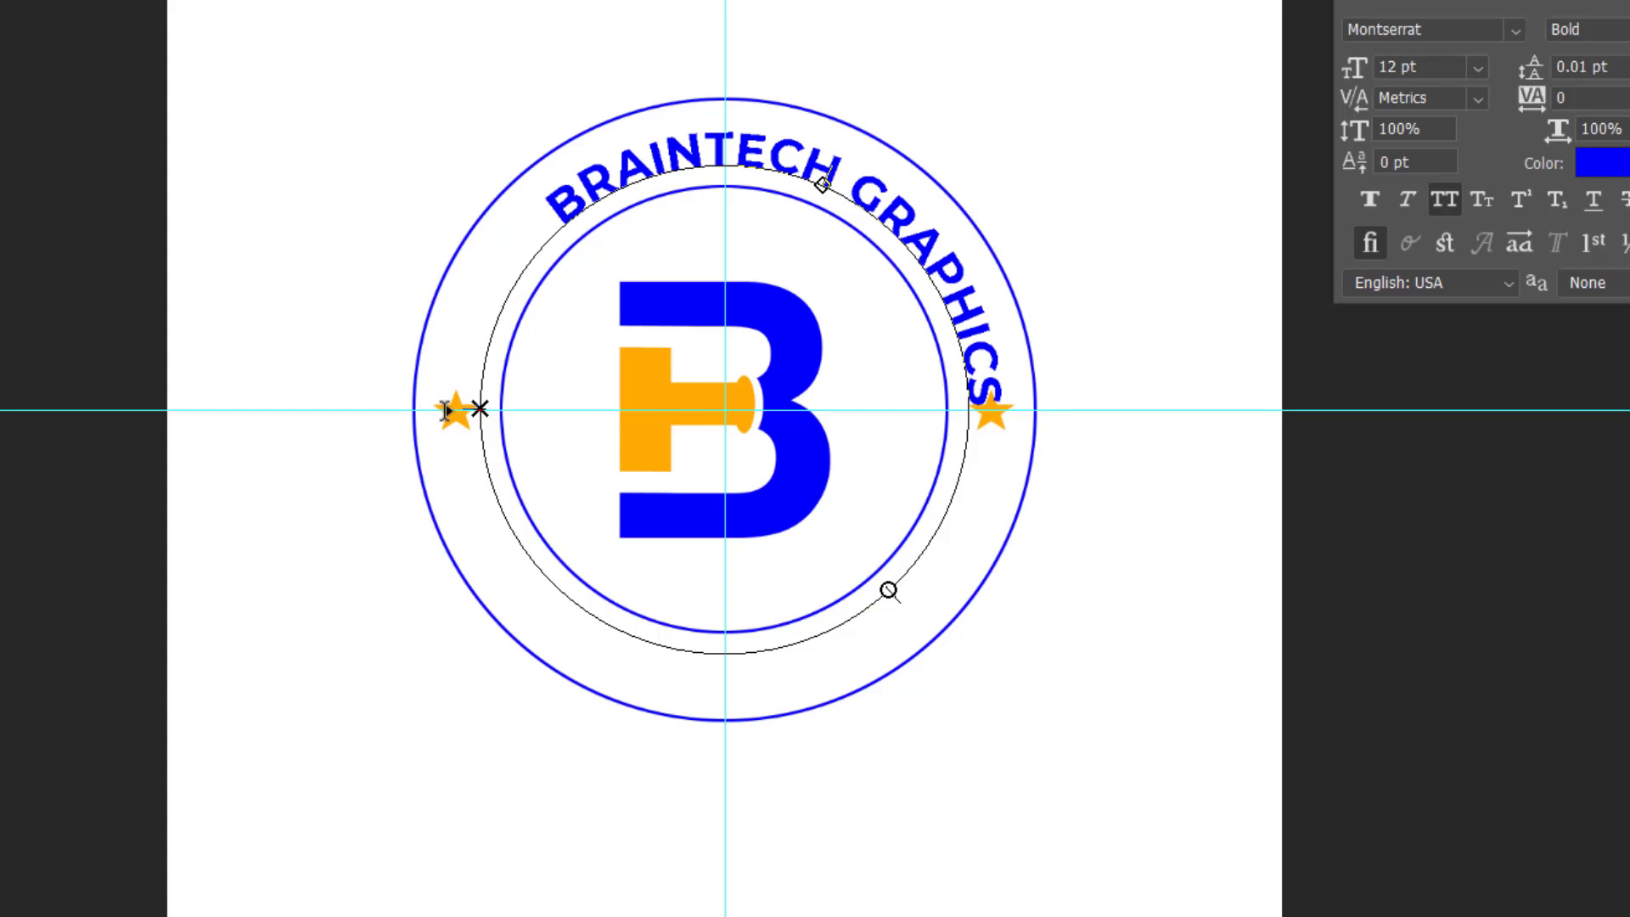
{"action": "key", "text": "ctrl+a"}
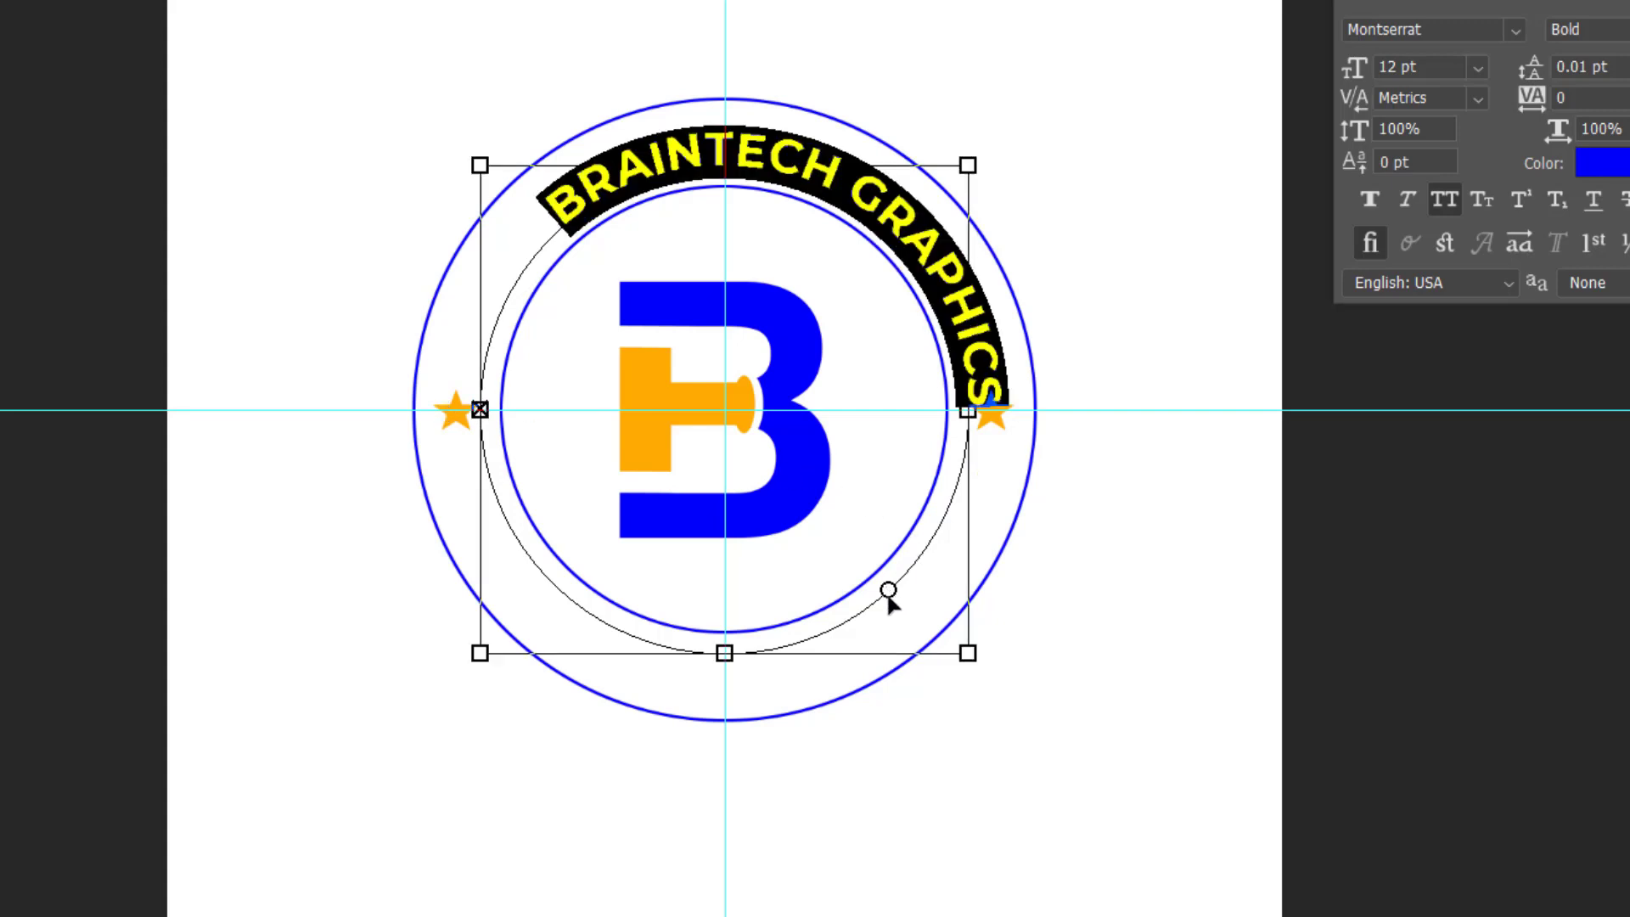
{"action": "left_click_drag", "start_coordinate": [888, 591], "coordinate": [993, 412]}
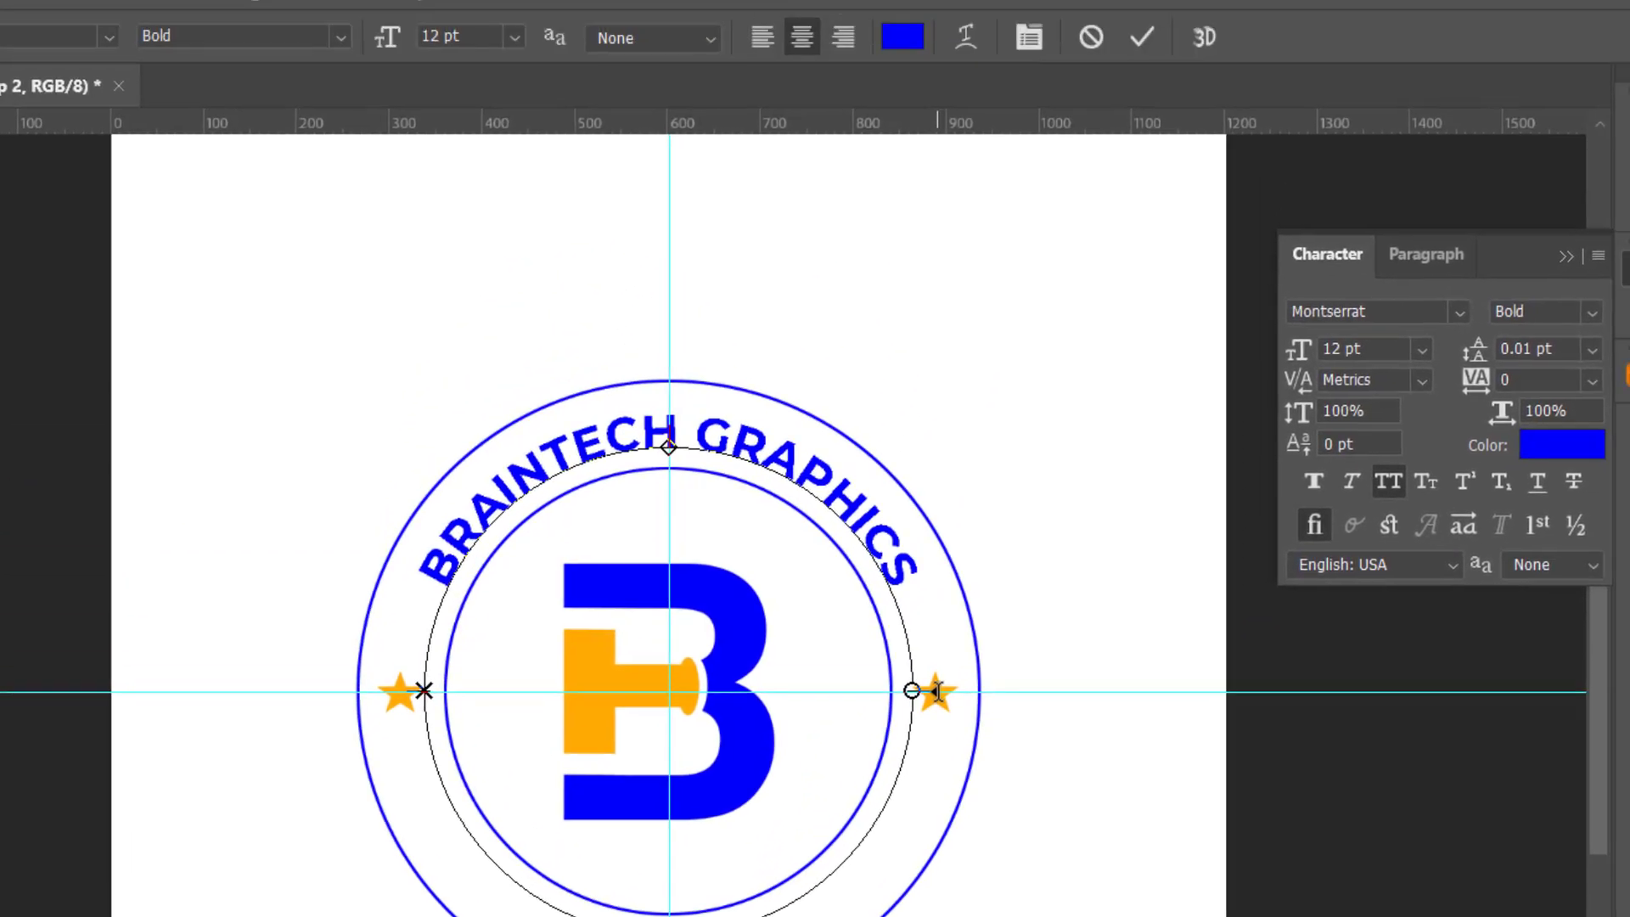
{"action": "key", "text": "ctrl+a"}
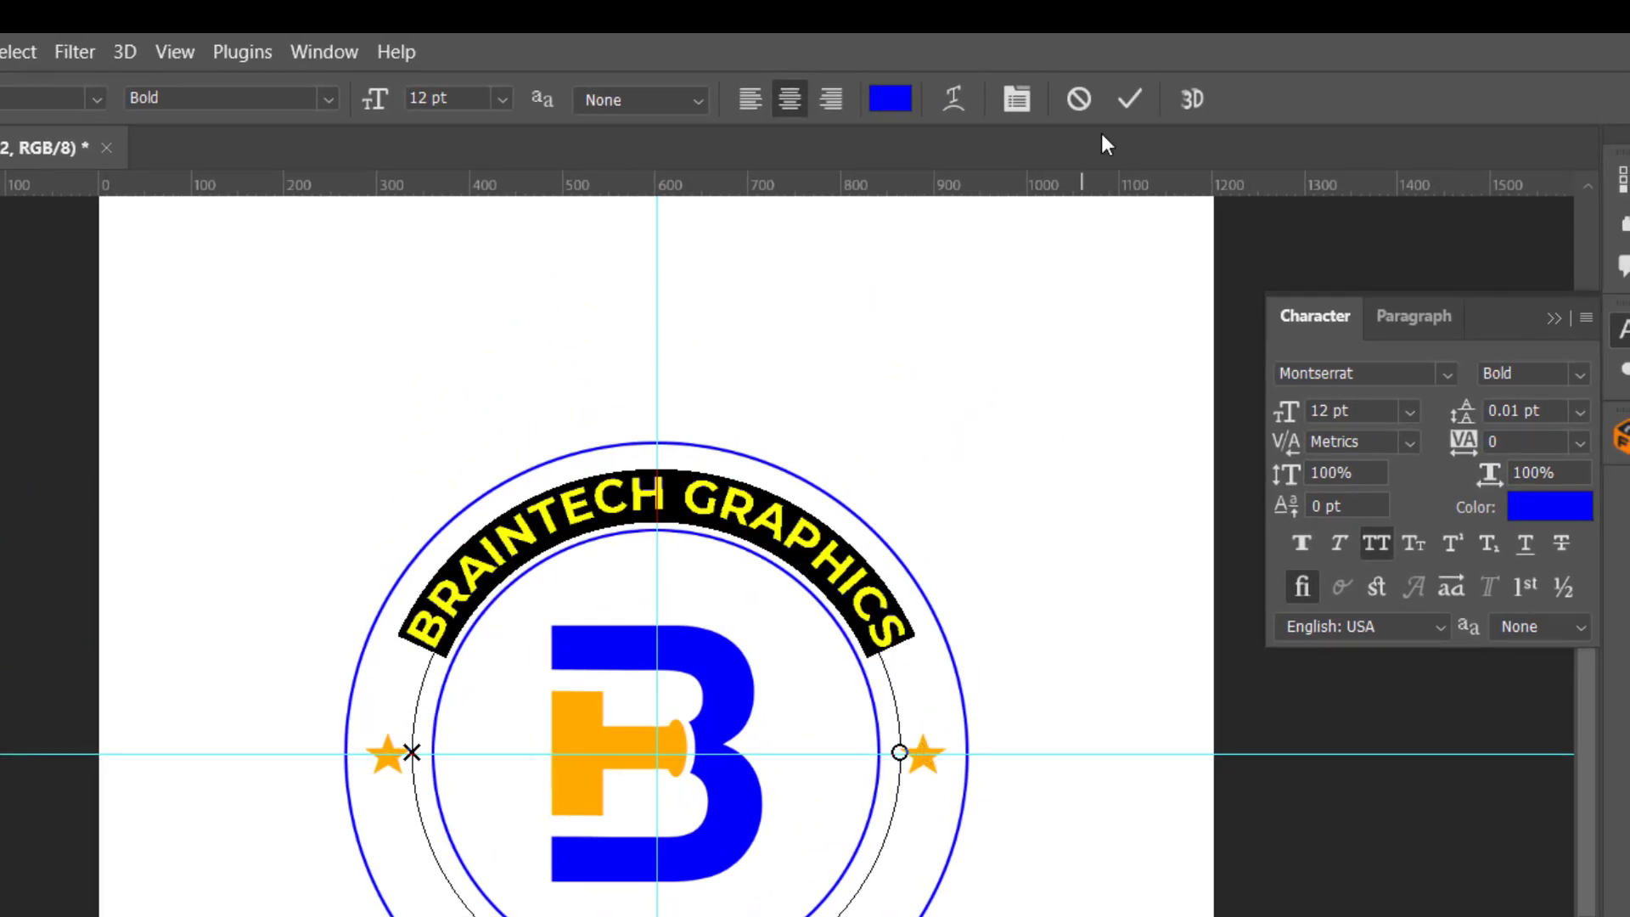
Commit the text and center-align it across the top arc
{"action": "left_click", "coordinate": [1129, 96]}
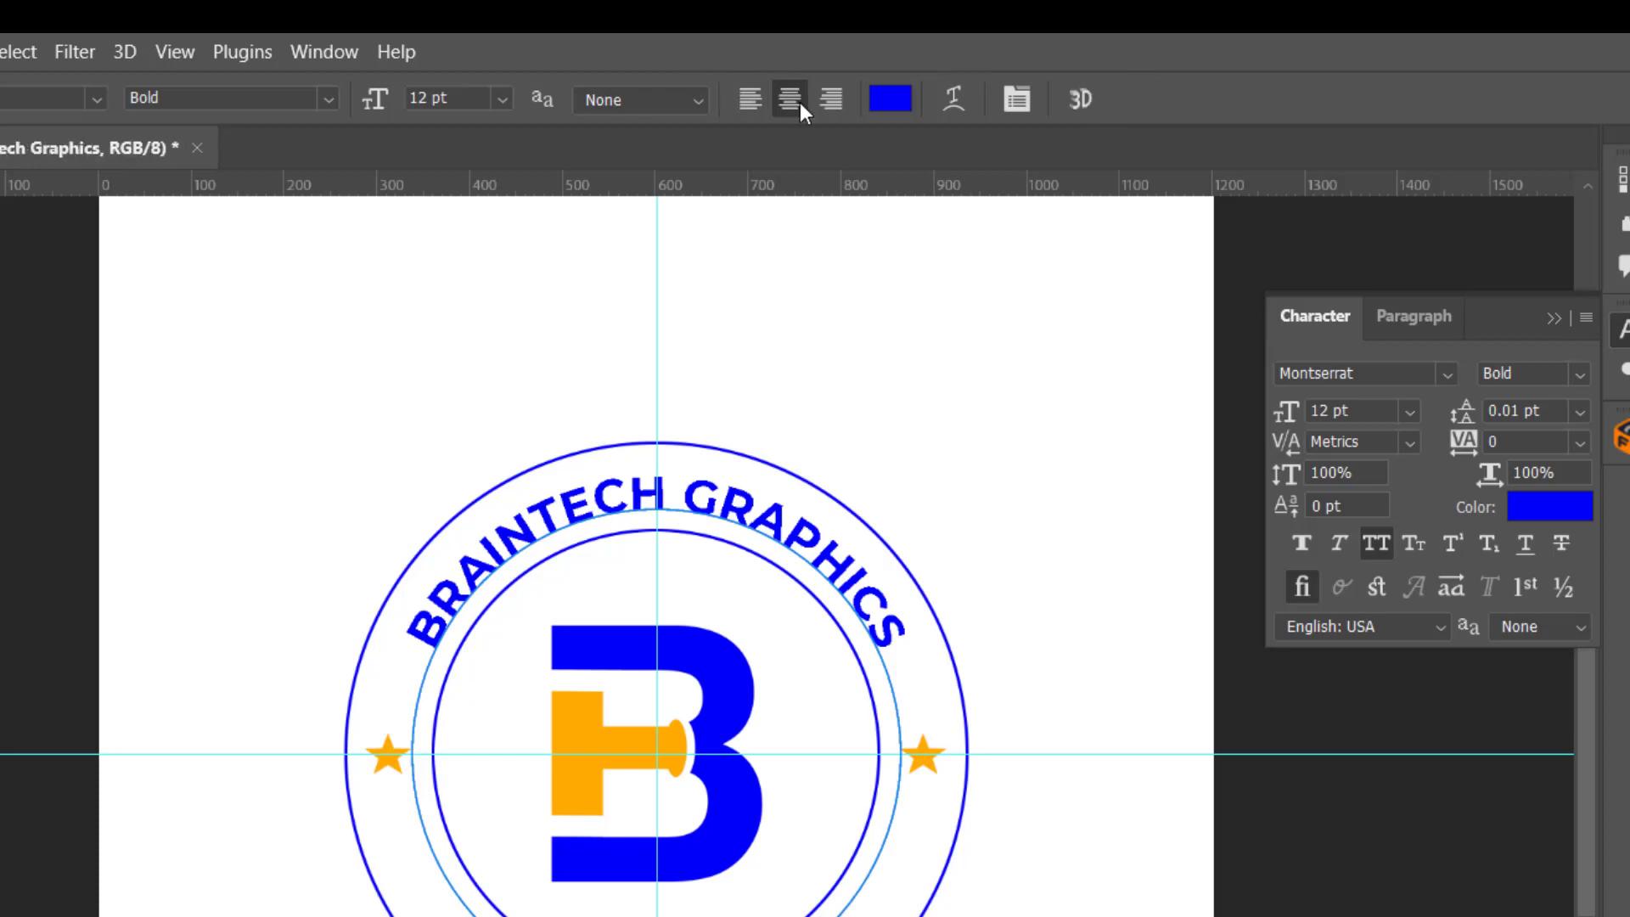
{"action": "left_click", "coordinate": [752, 101]}
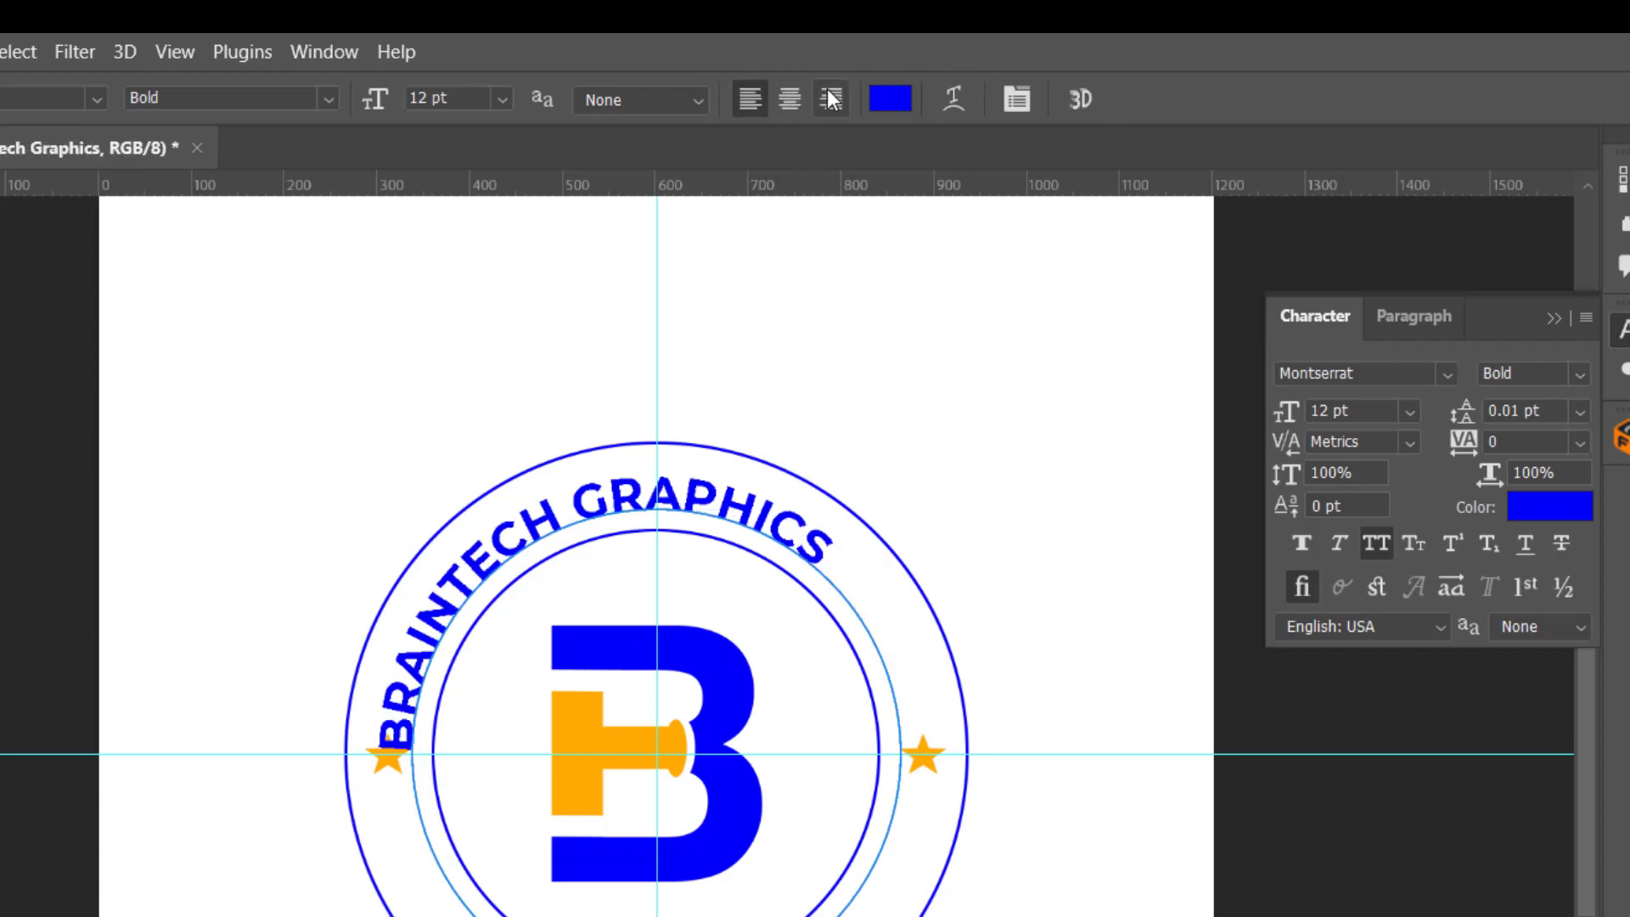
{"action": "left_click", "coordinate": [789, 99]}
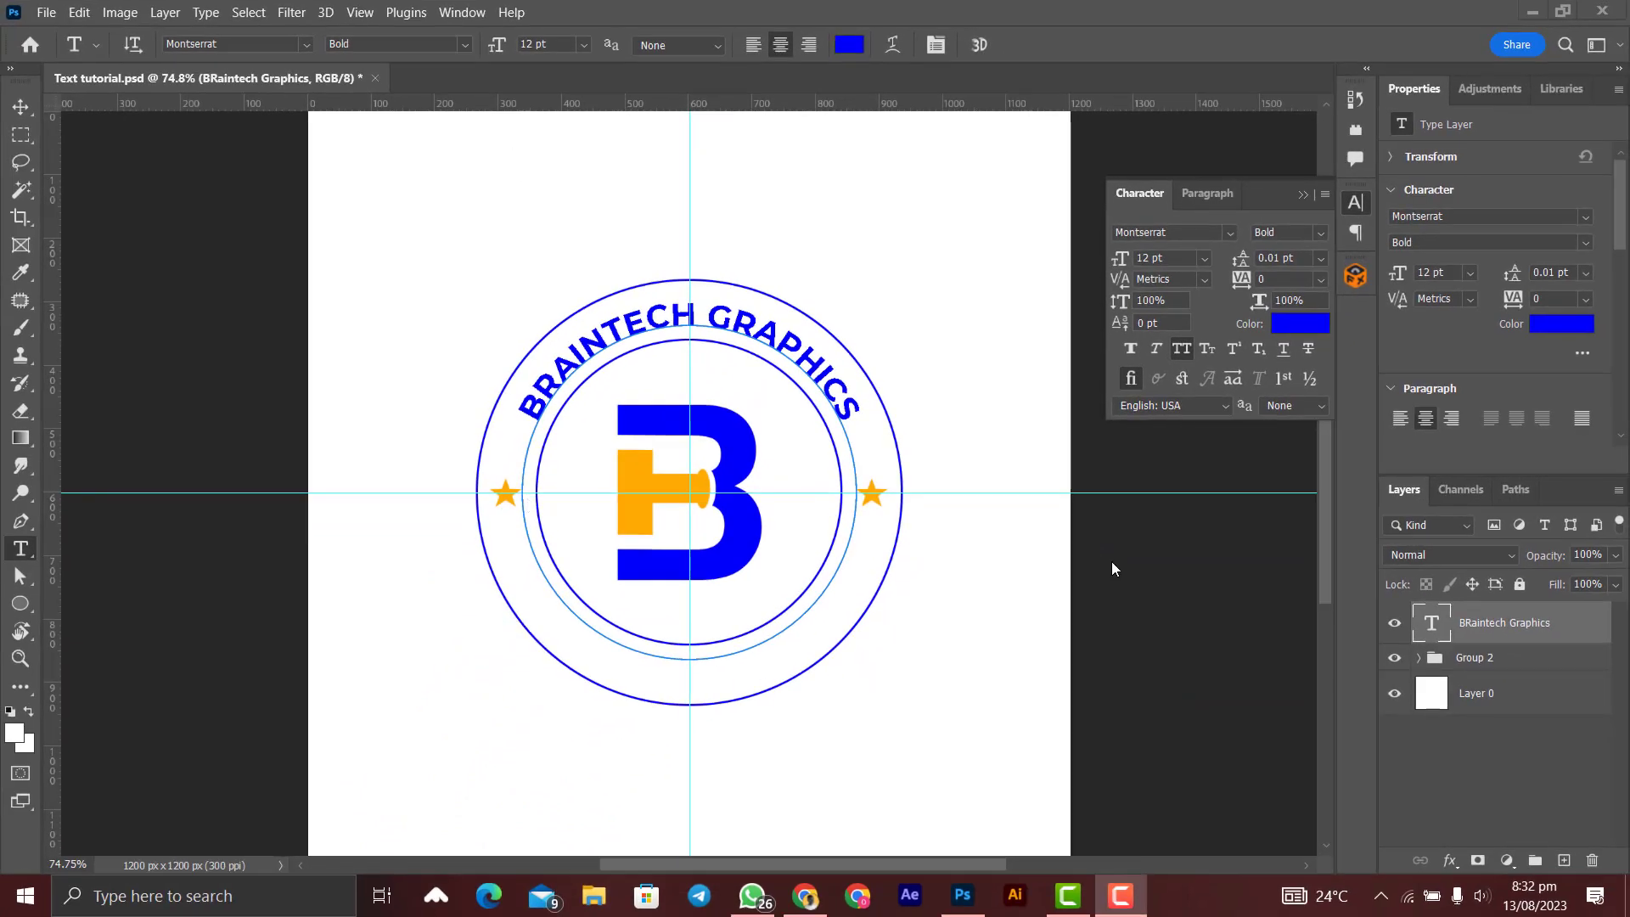
Duplicate the text layer, hide the original, and flip the copy upright onto the bottom arc
{"action": "key", "text": "ctrl+j"}
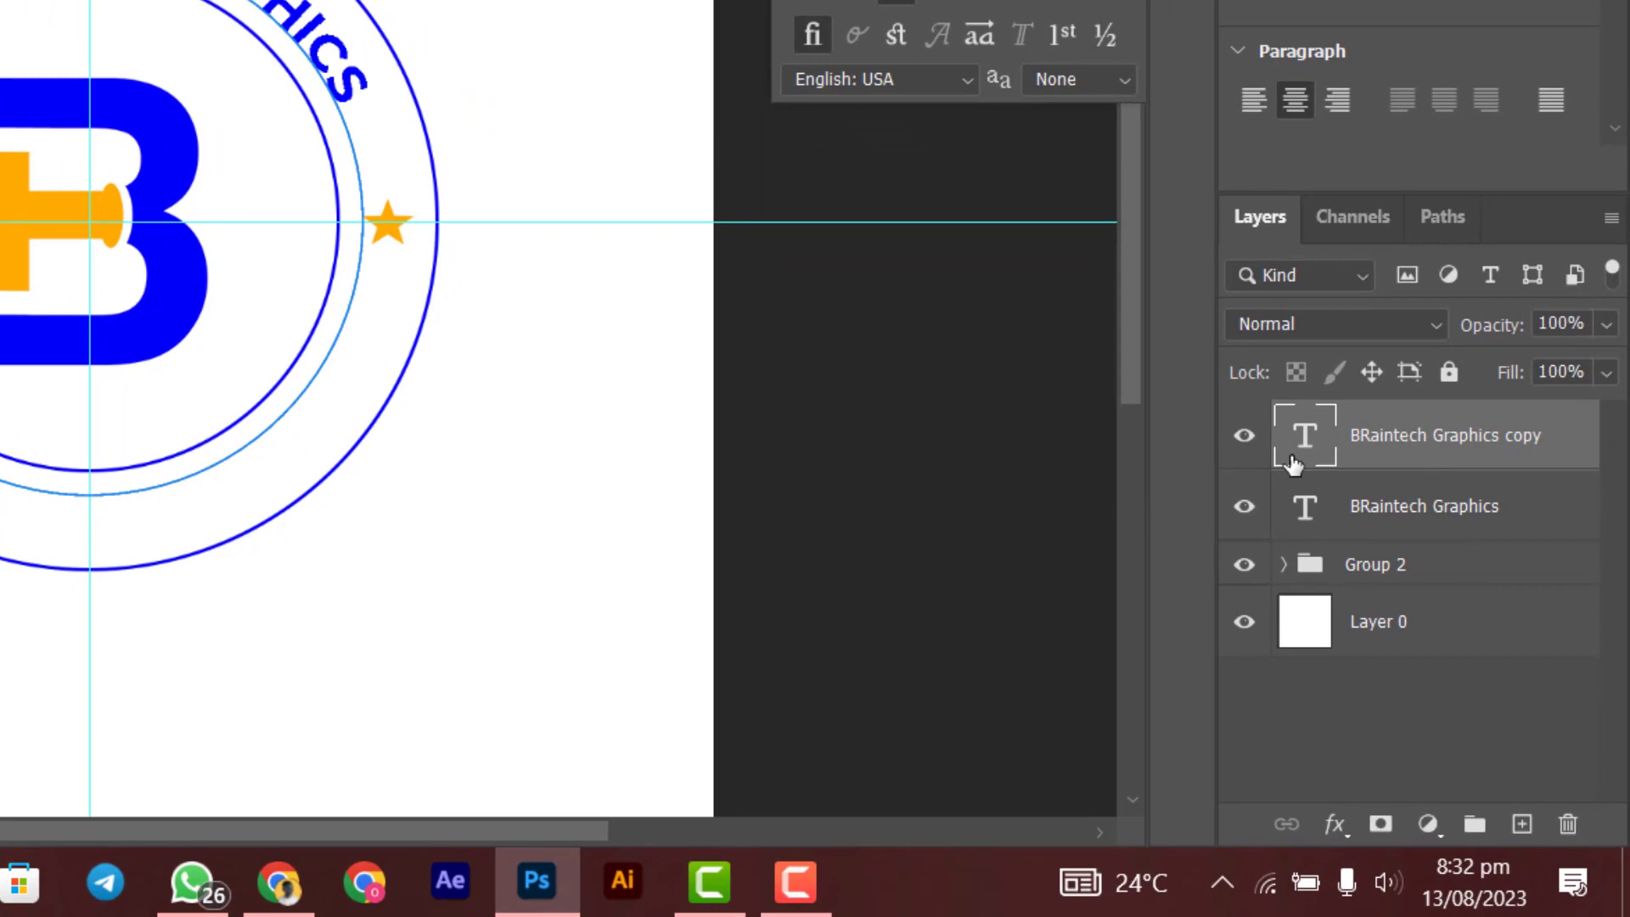
{"action": "left_click", "coordinate": [1245, 509]}
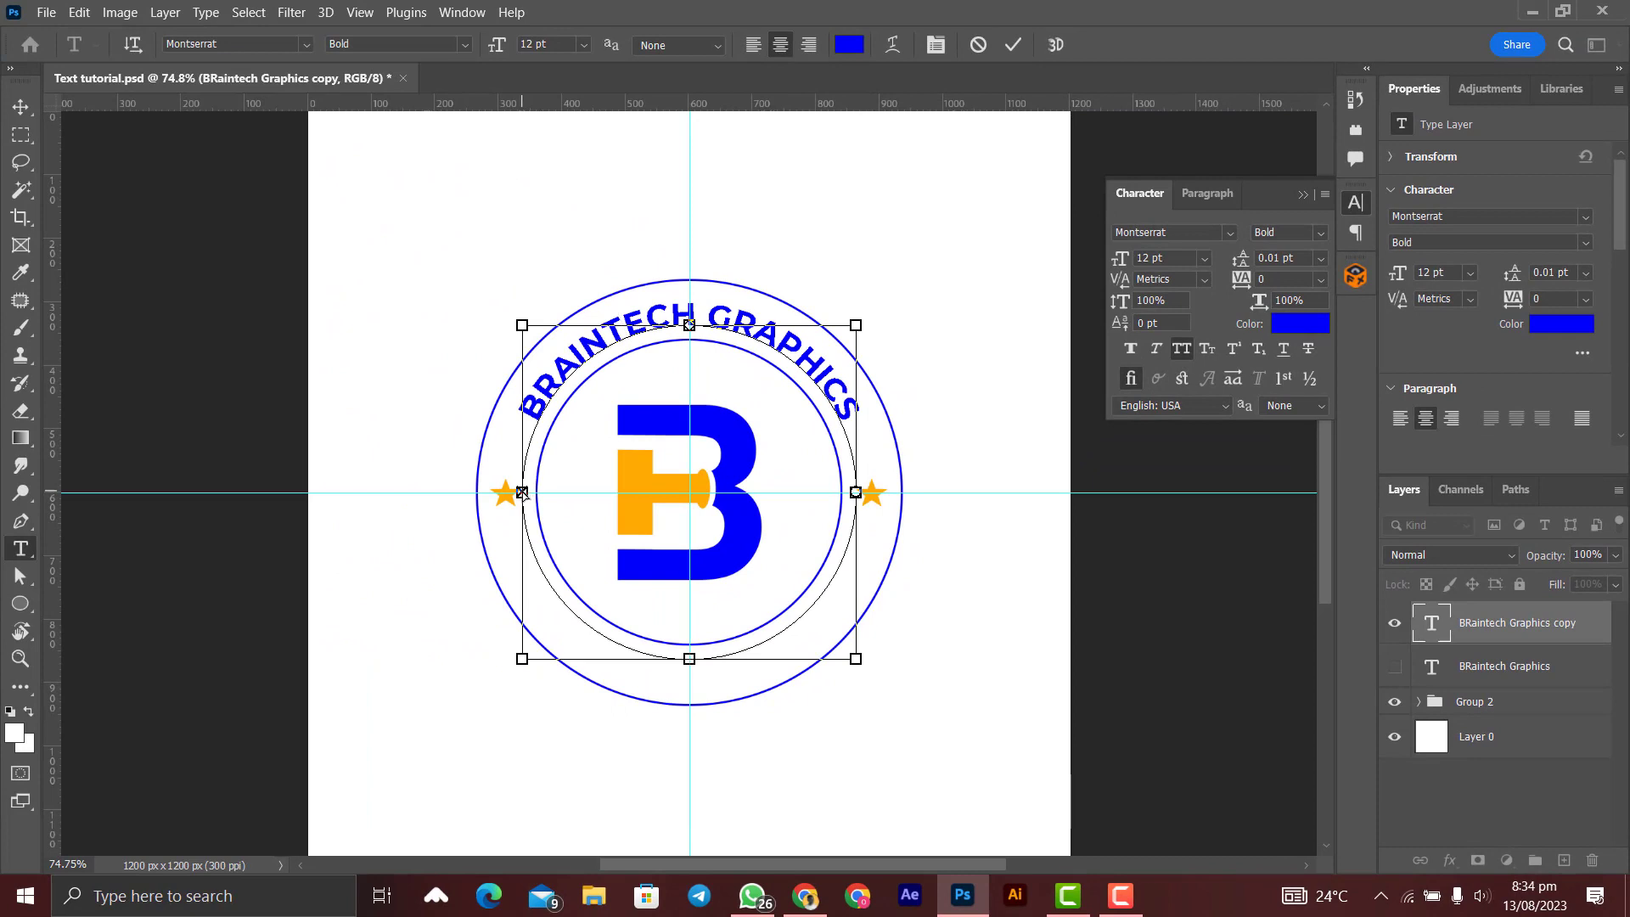
{"action": "mouse_move", "coordinate": [522, 492]}
{"action": "left_mouse_down"}
{"action": "mouse_move", "coordinate": [585, 626]}
{"action": "mouse_move", "coordinate": [849, 540]}
{"action": "mouse_move", "coordinate": [856, 486]}
{"action": "mouse_move", "coordinate": [740, 308]}
{"action": "mouse_move", "coordinate": [611, 317]}
{"action": "mouse_move", "coordinate": [501, 494]}
{"action": "left_mouse_up"}
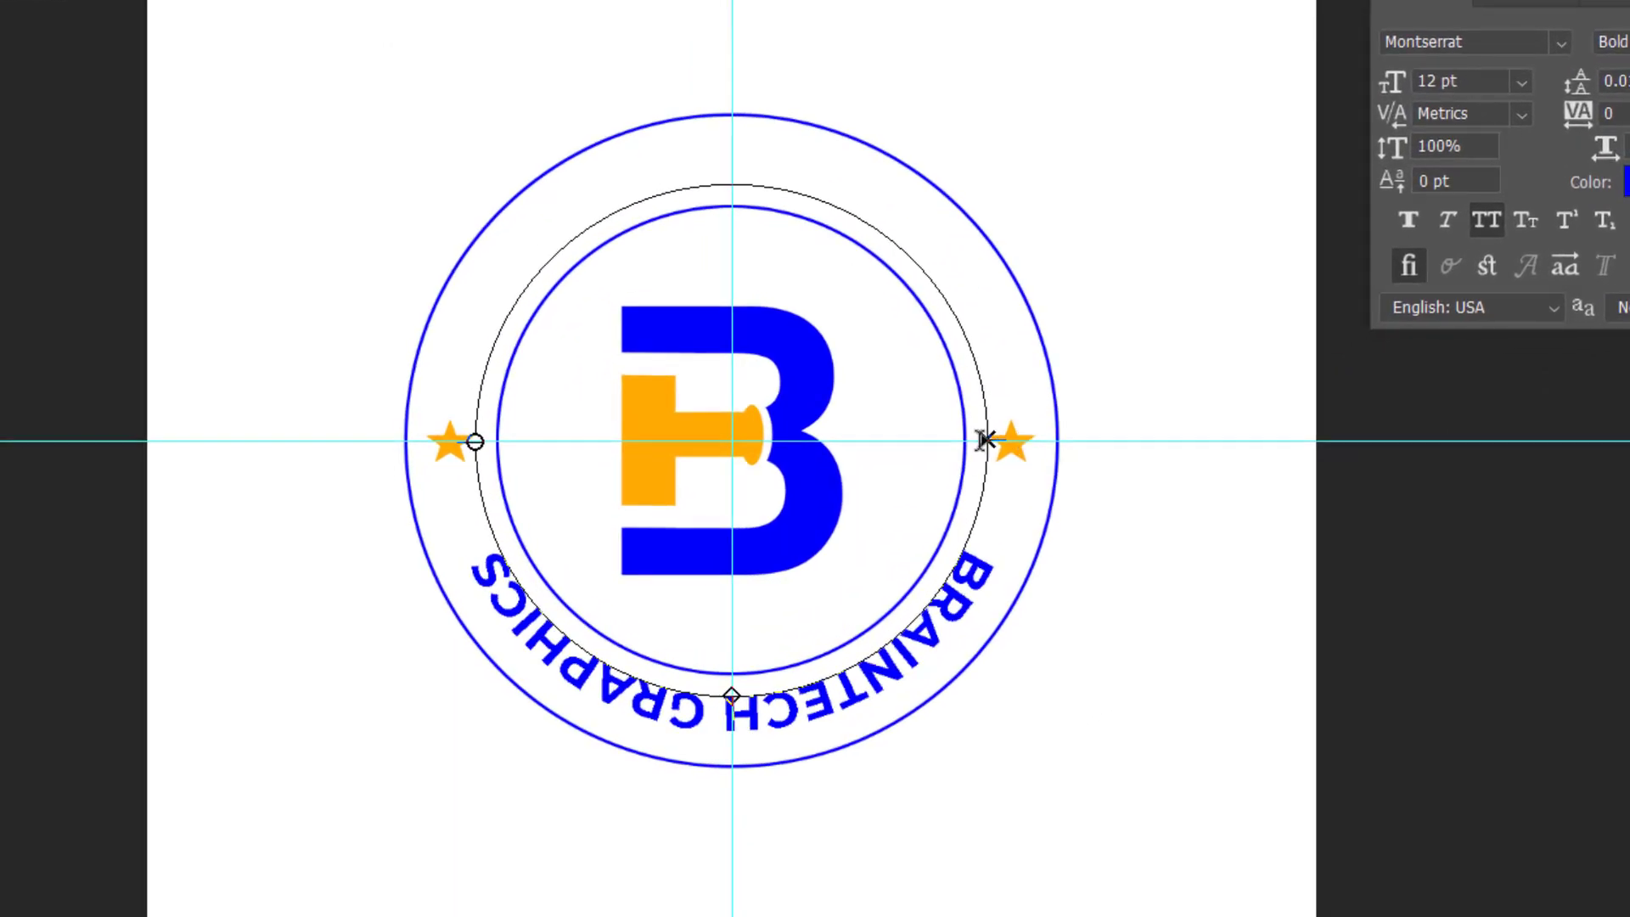
{"action": "left_click_drag", "start_coordinate": [853, 491], "coordinate": [820, 489]}
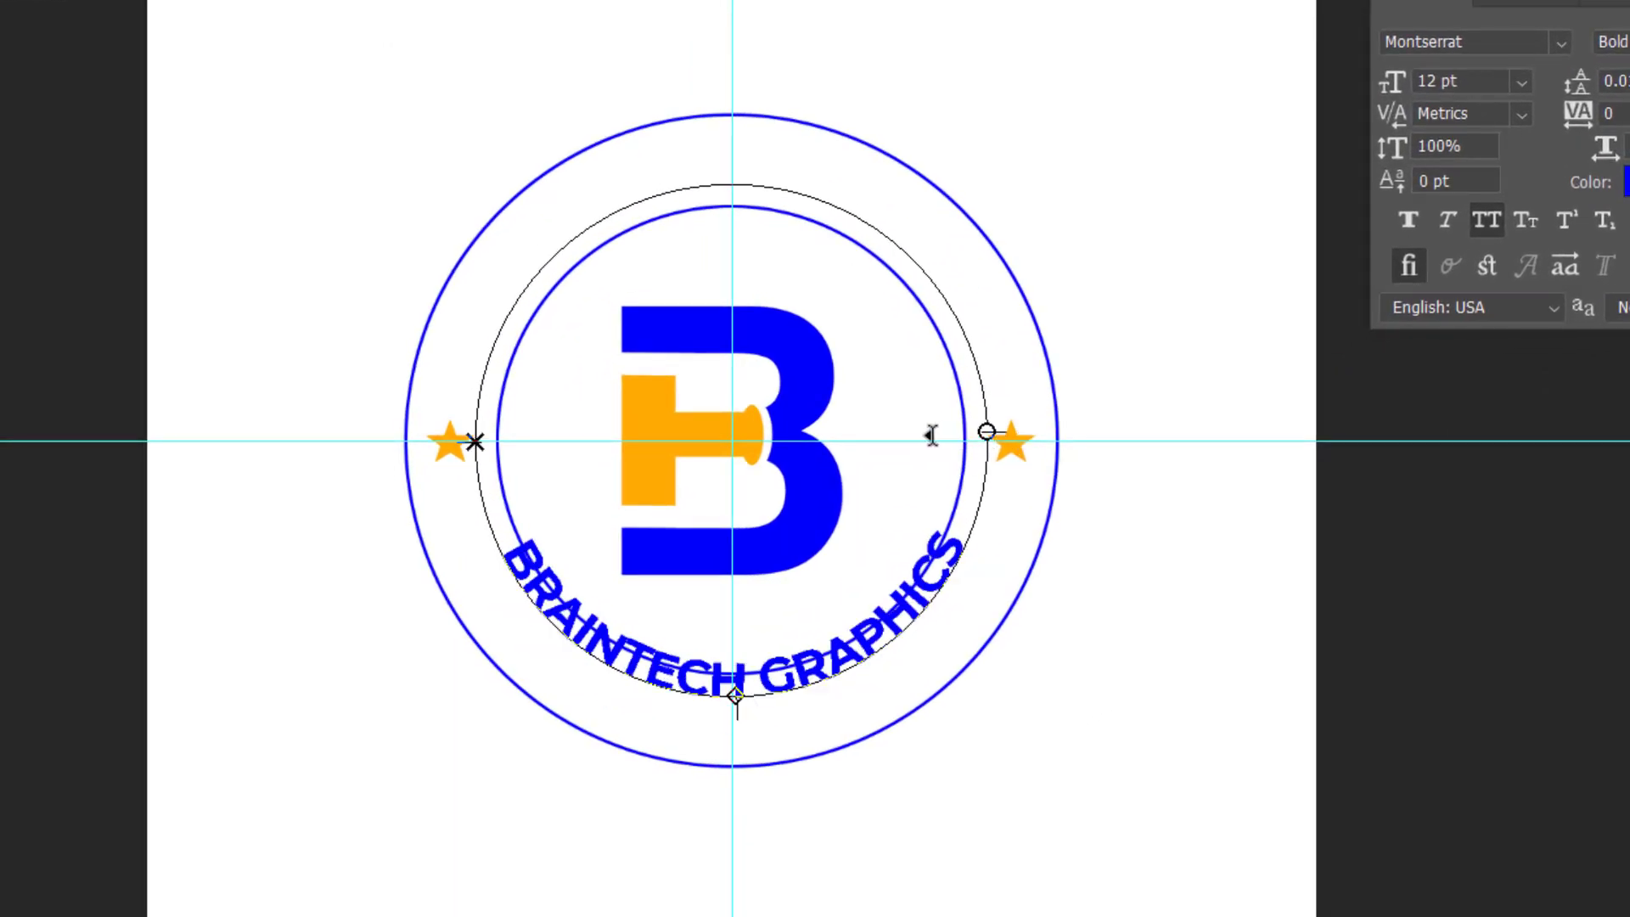
{"action": "left_click_drag", "start_coordinate": [933, 436], "coordinate": [930, 443]}
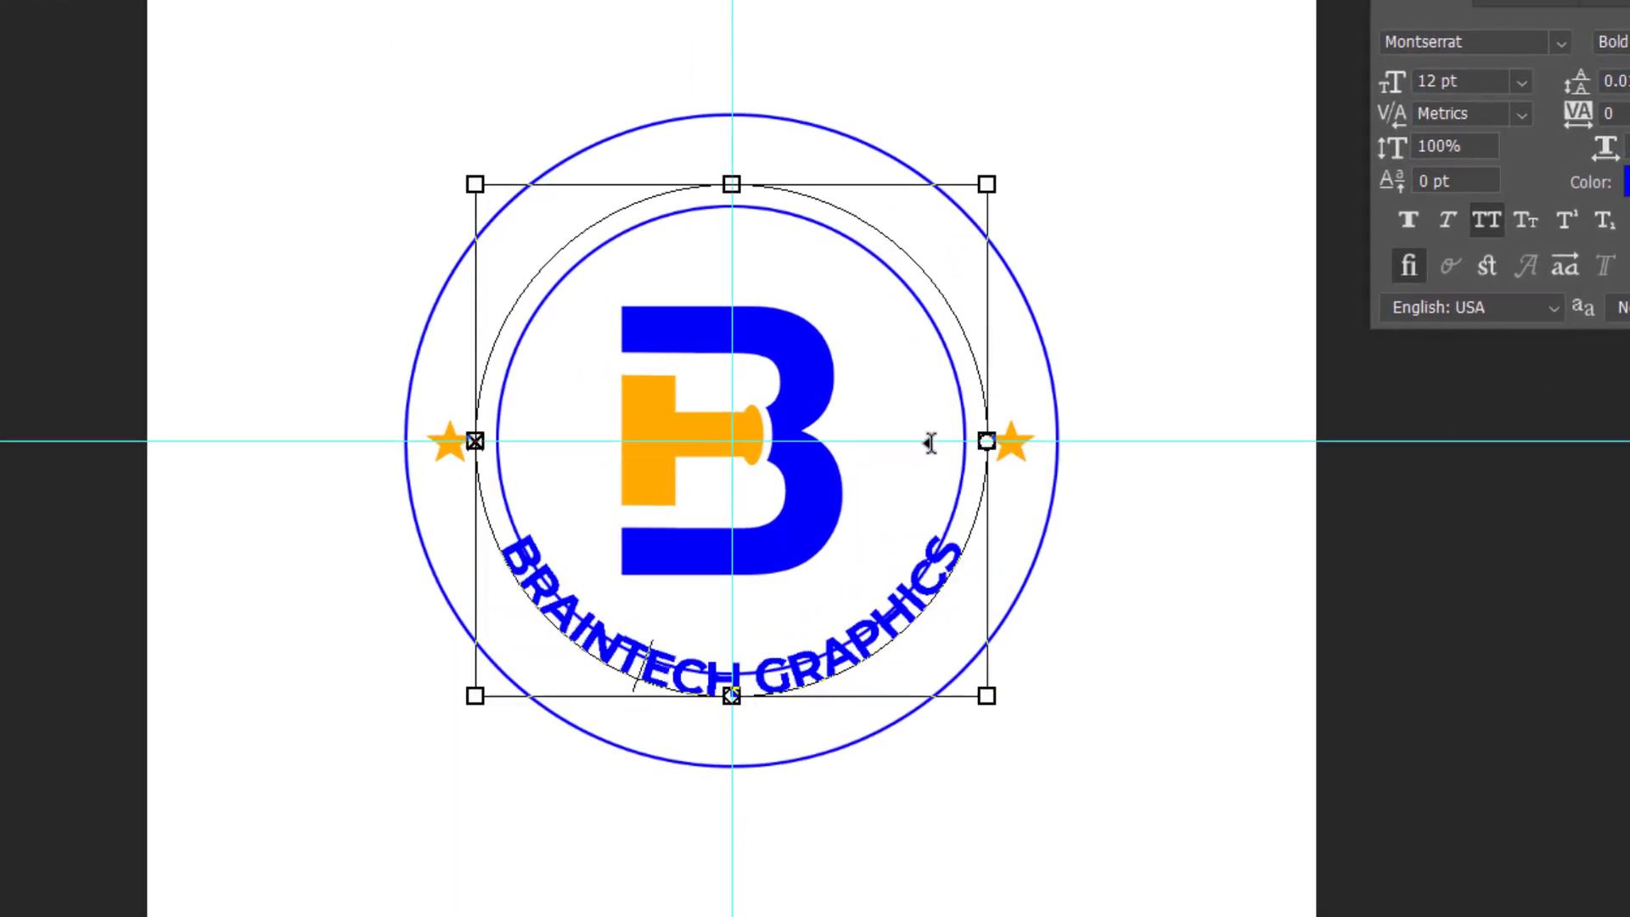
Select all the text in the bottom copy so it can be replaced
{"action": "left_click", "coordinate": [643, 667]}
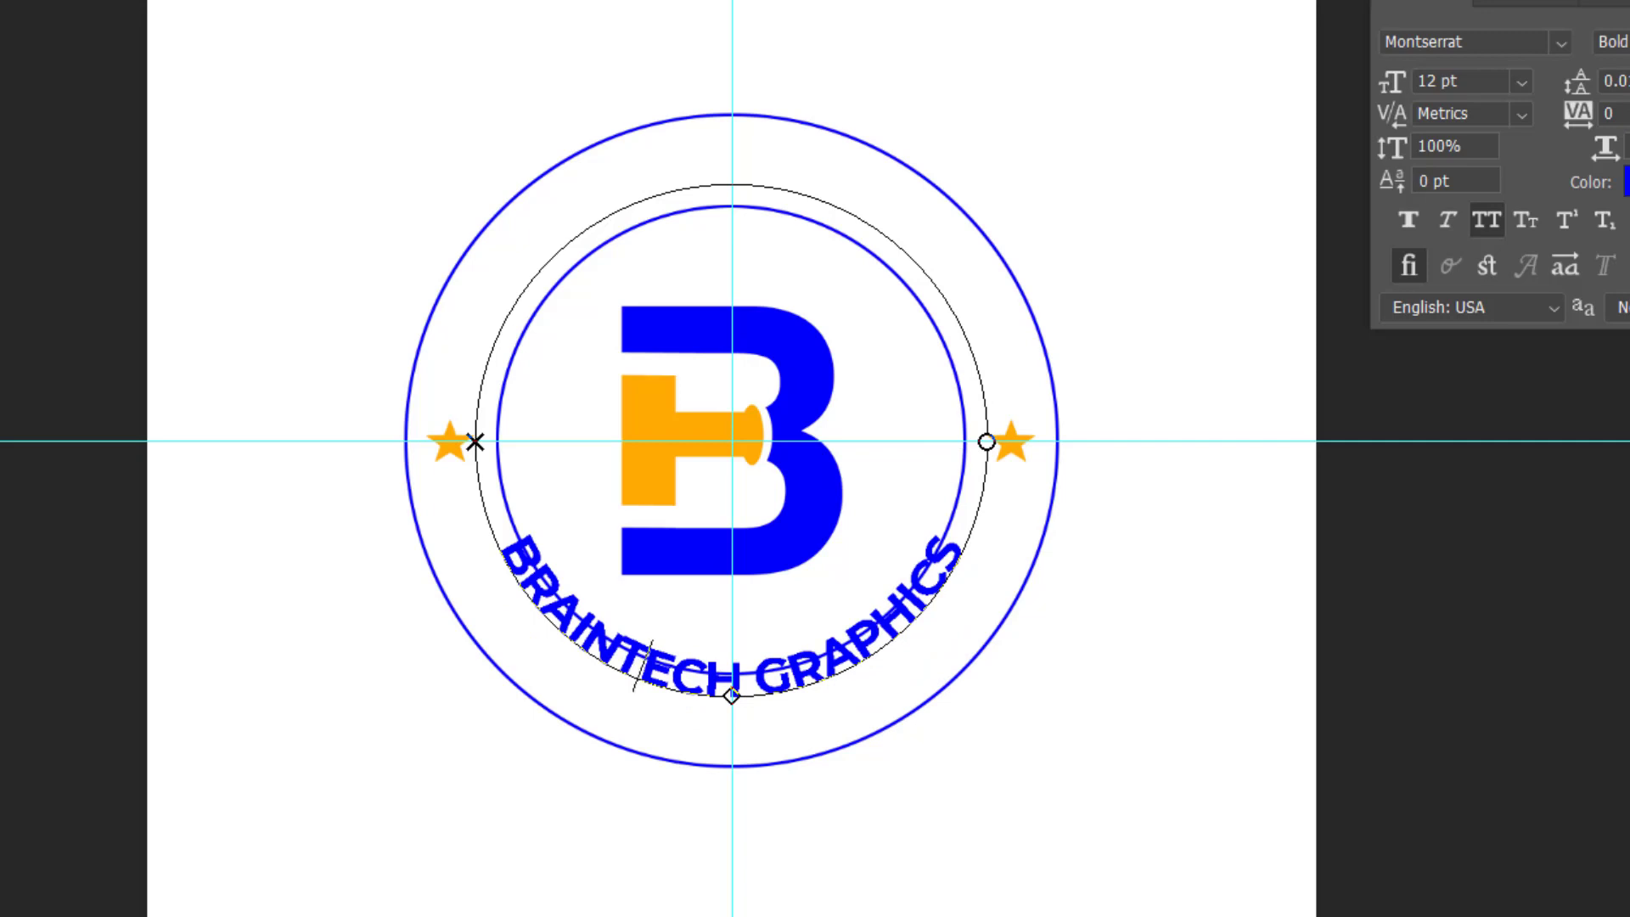
{"action": "key", "text": "ctrl+Return"}
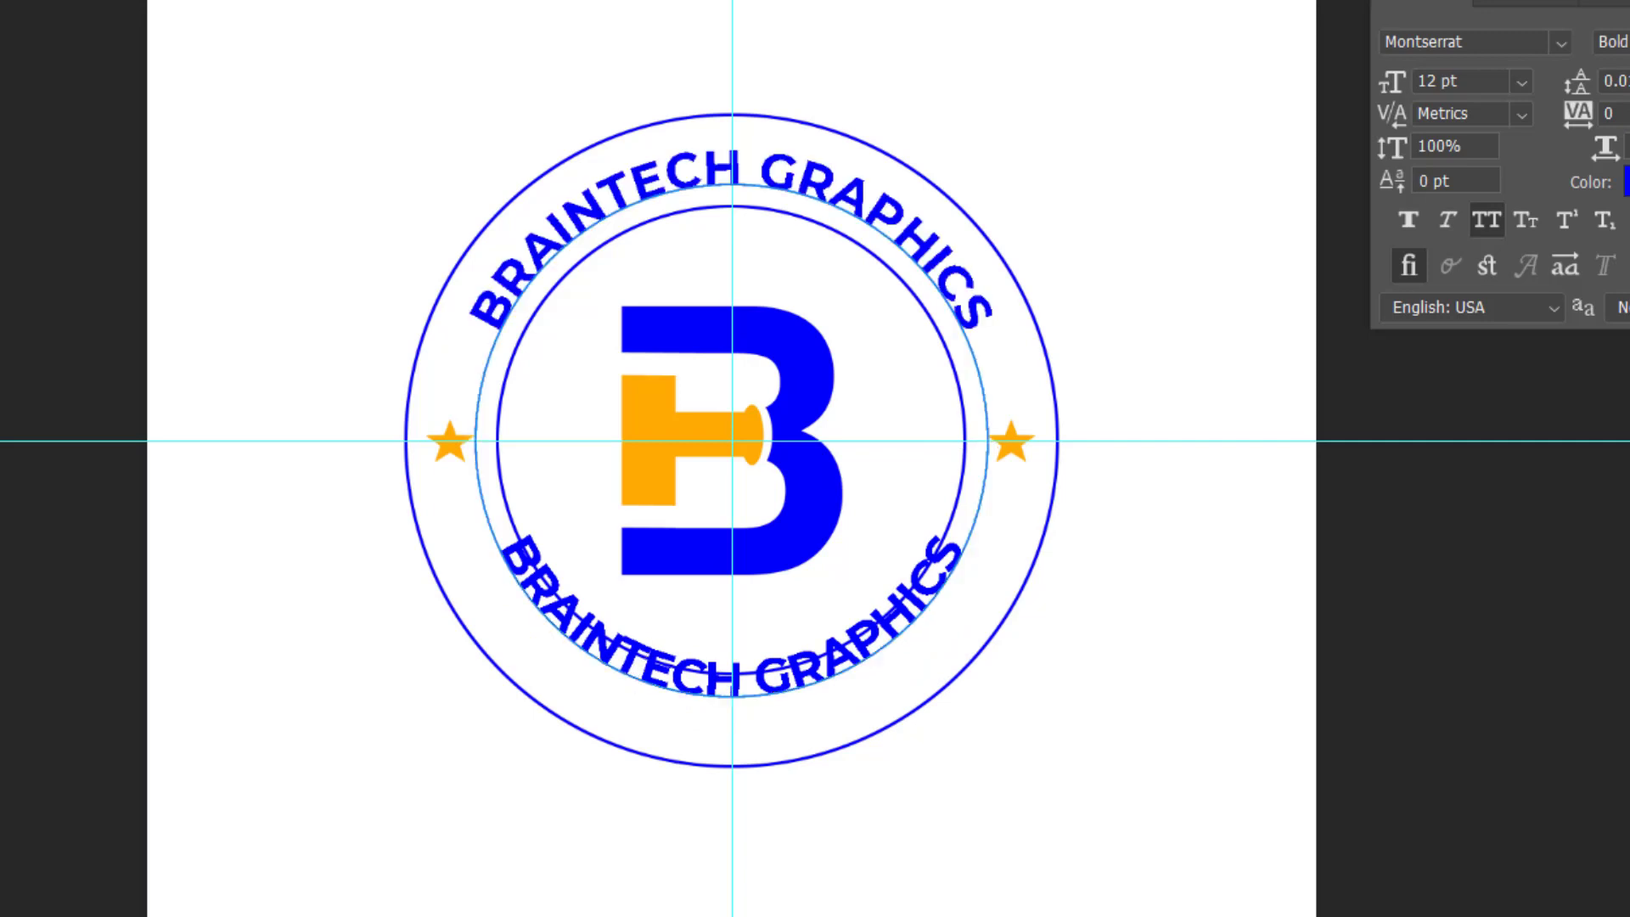
{"action": "key", "text": "ctrl+a"}
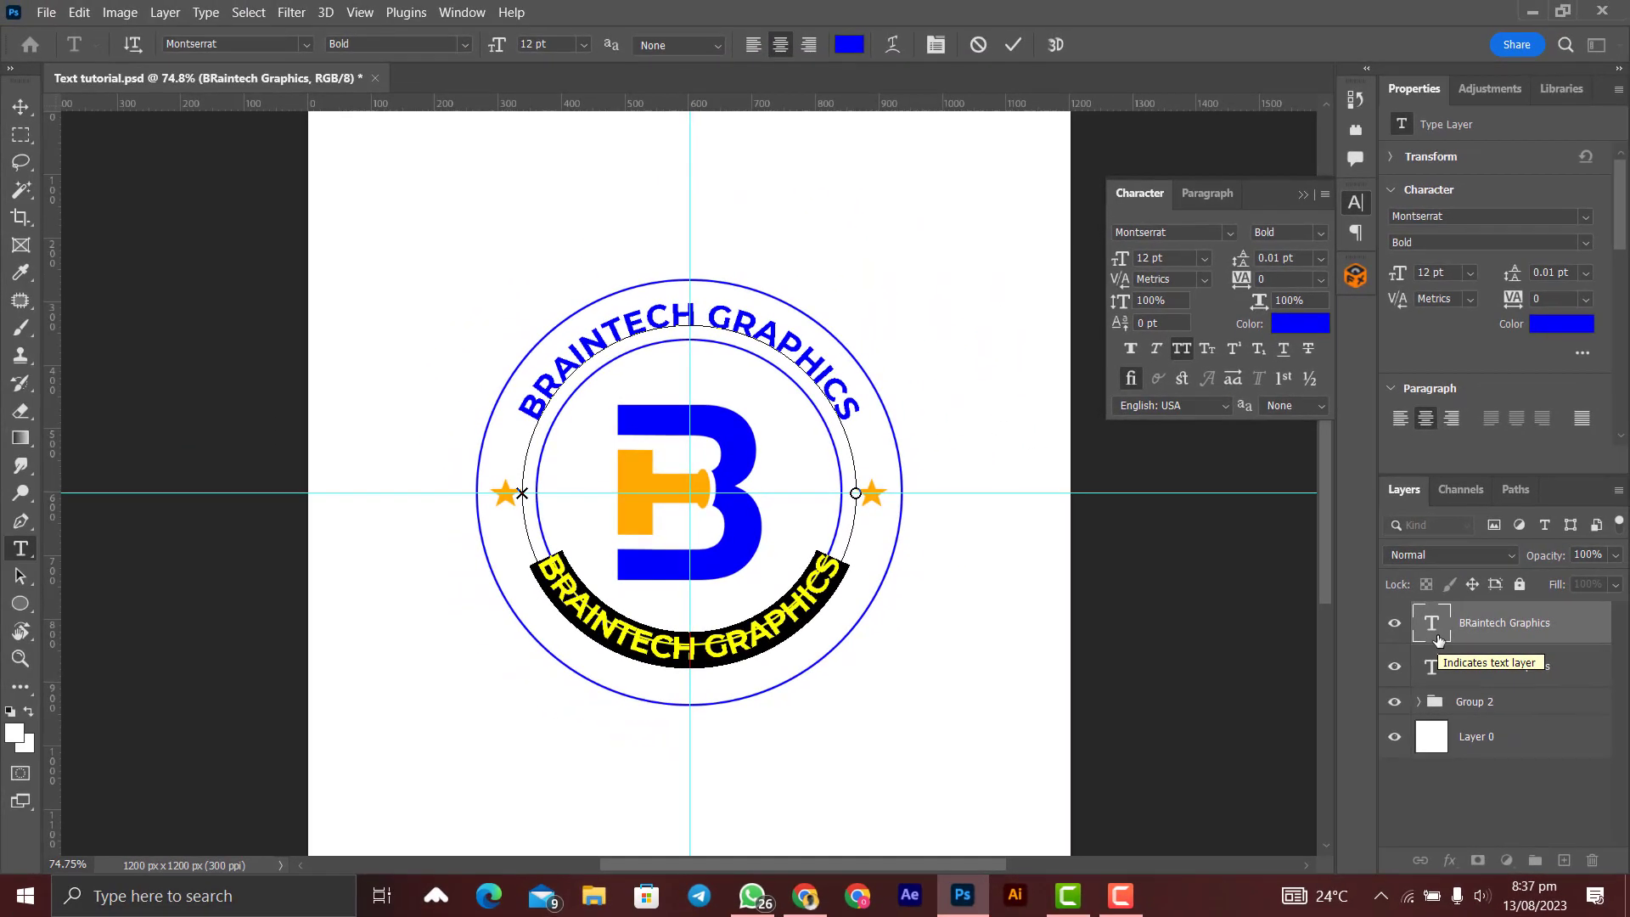
Replace the bottom text with 'SUBSCRIBE NOW' and commit it
{"action": "type", "text": "SUBSCRIBE NOW"}
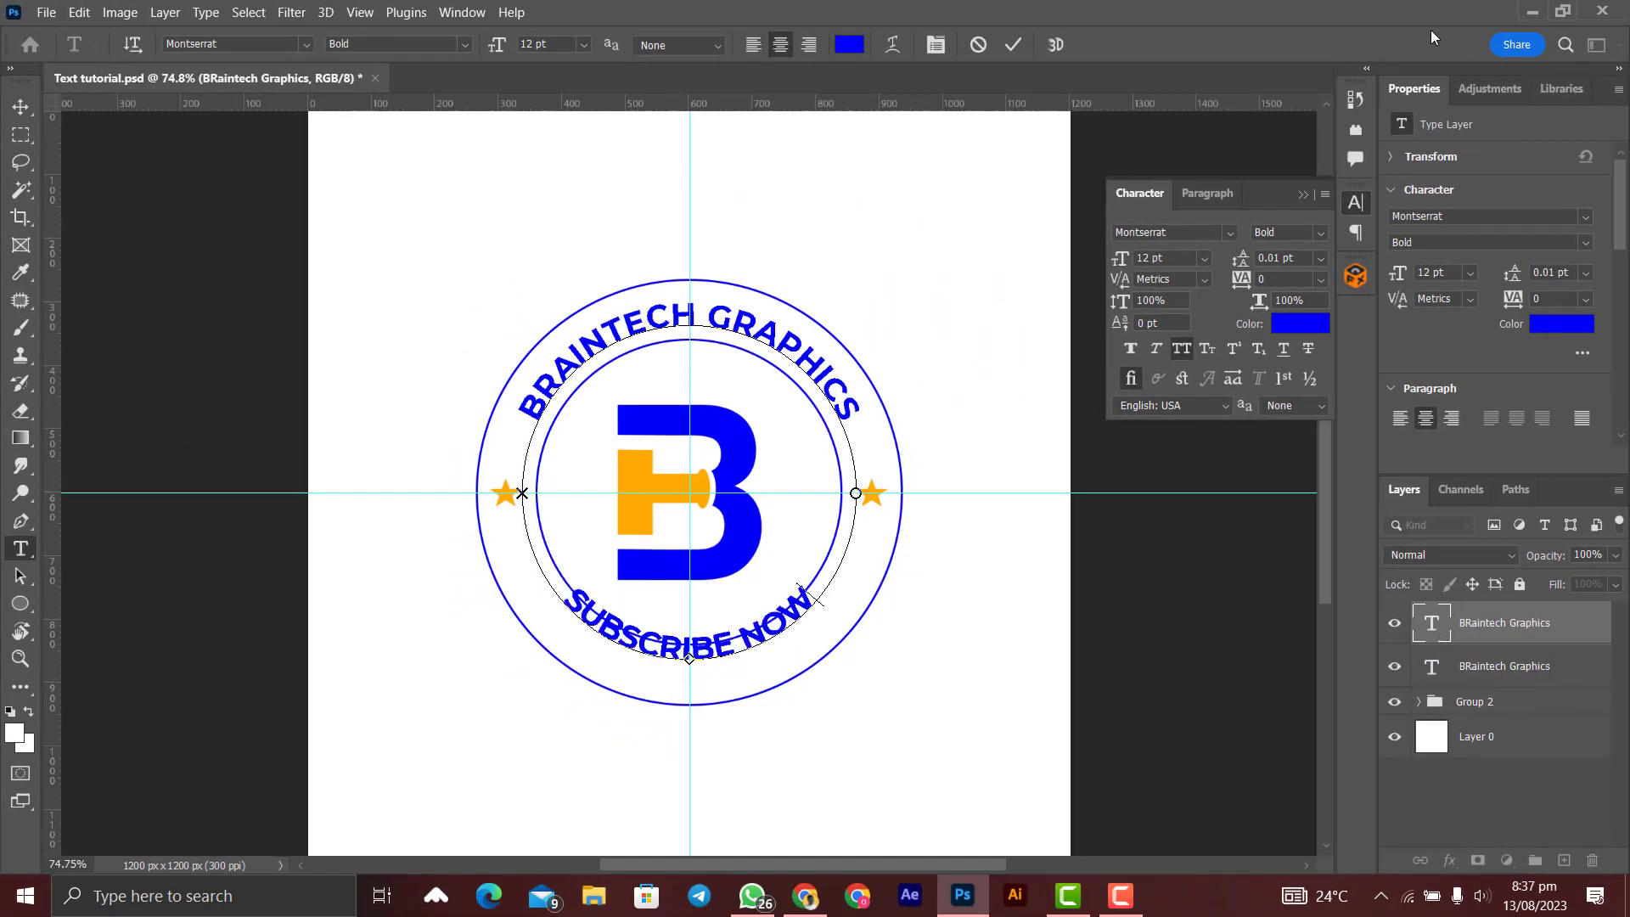
{"action": "left_click", "coordinate": [1007, 51]}
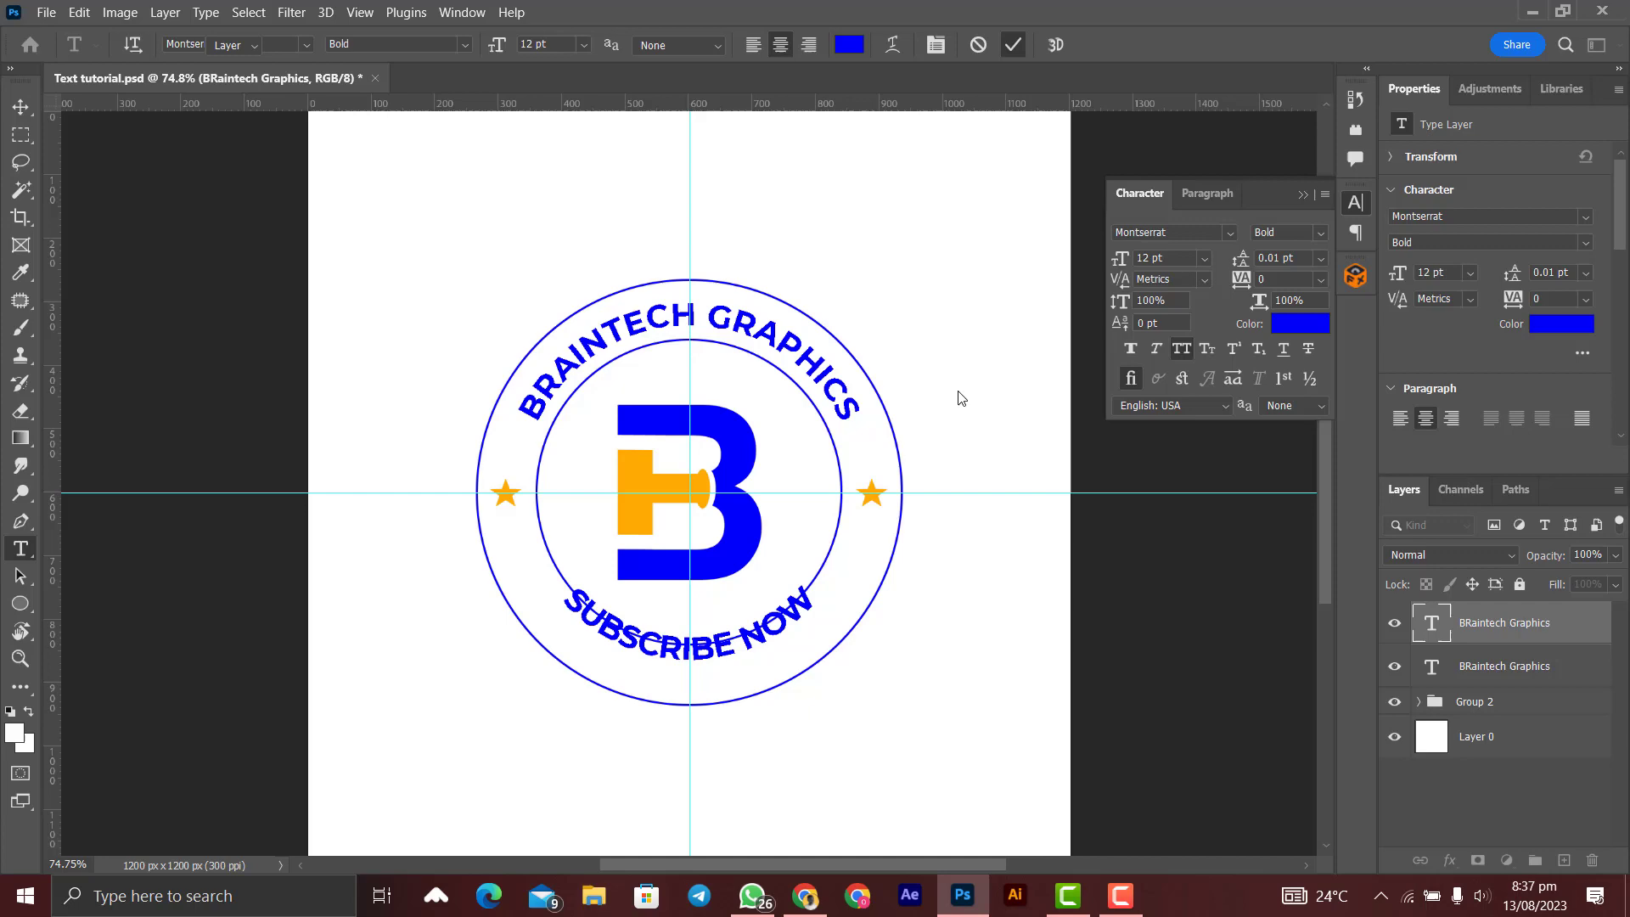
{"action": "key", "text": "v"}
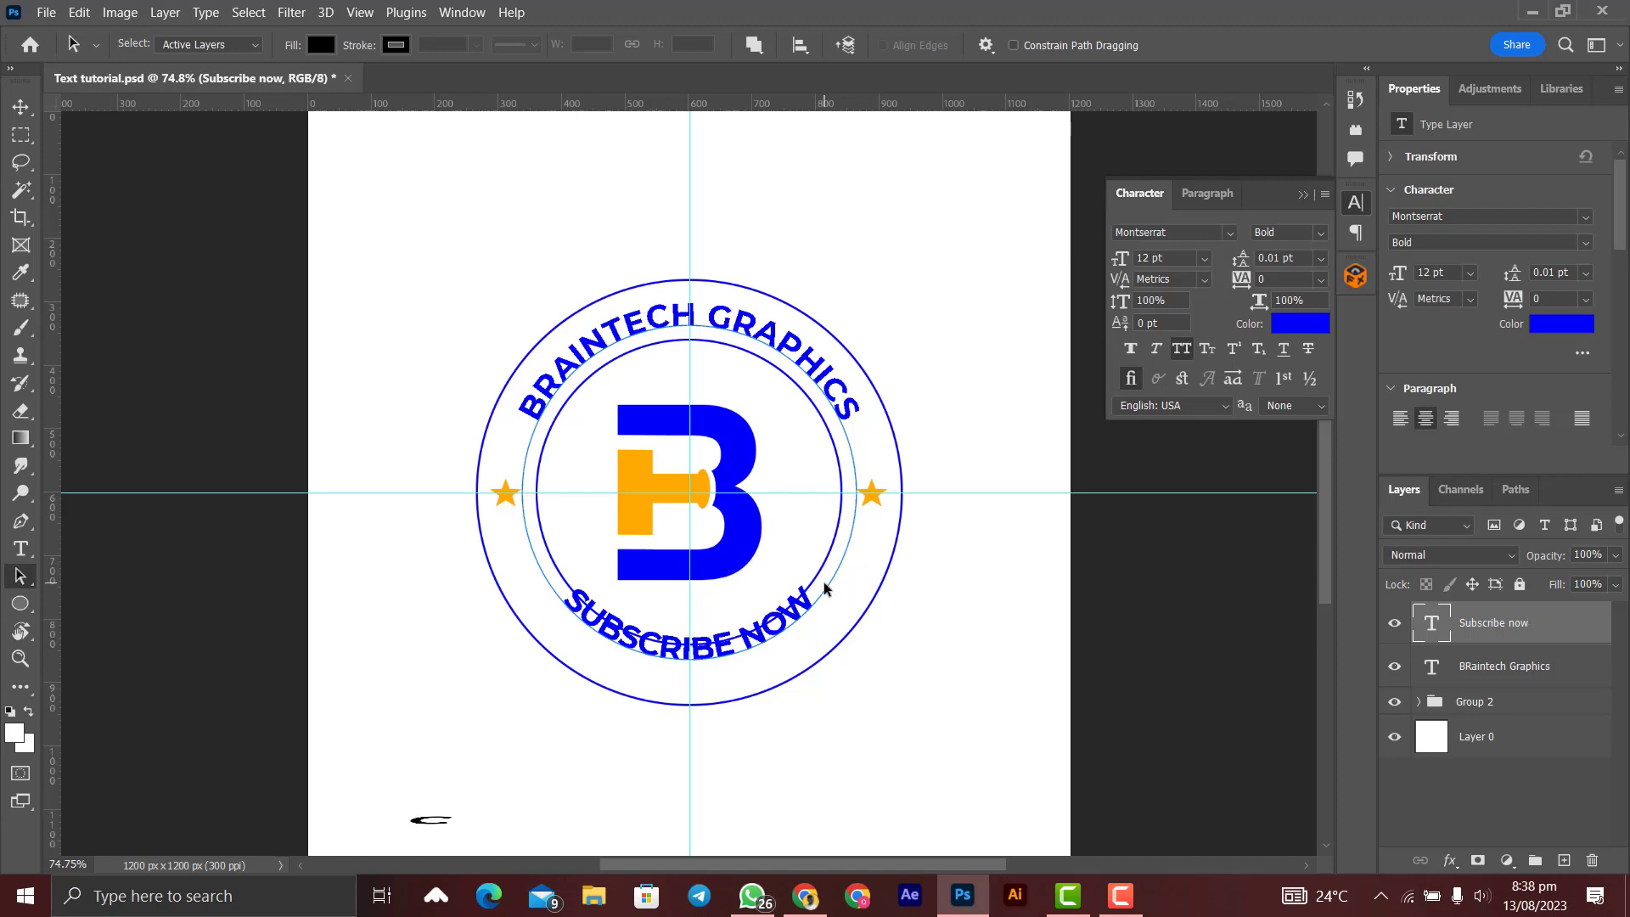
Scale the SUBSCRIBE NOW text to about 113% so it fits the outer ring
{"action": "key", "text": "ctrl+t"}
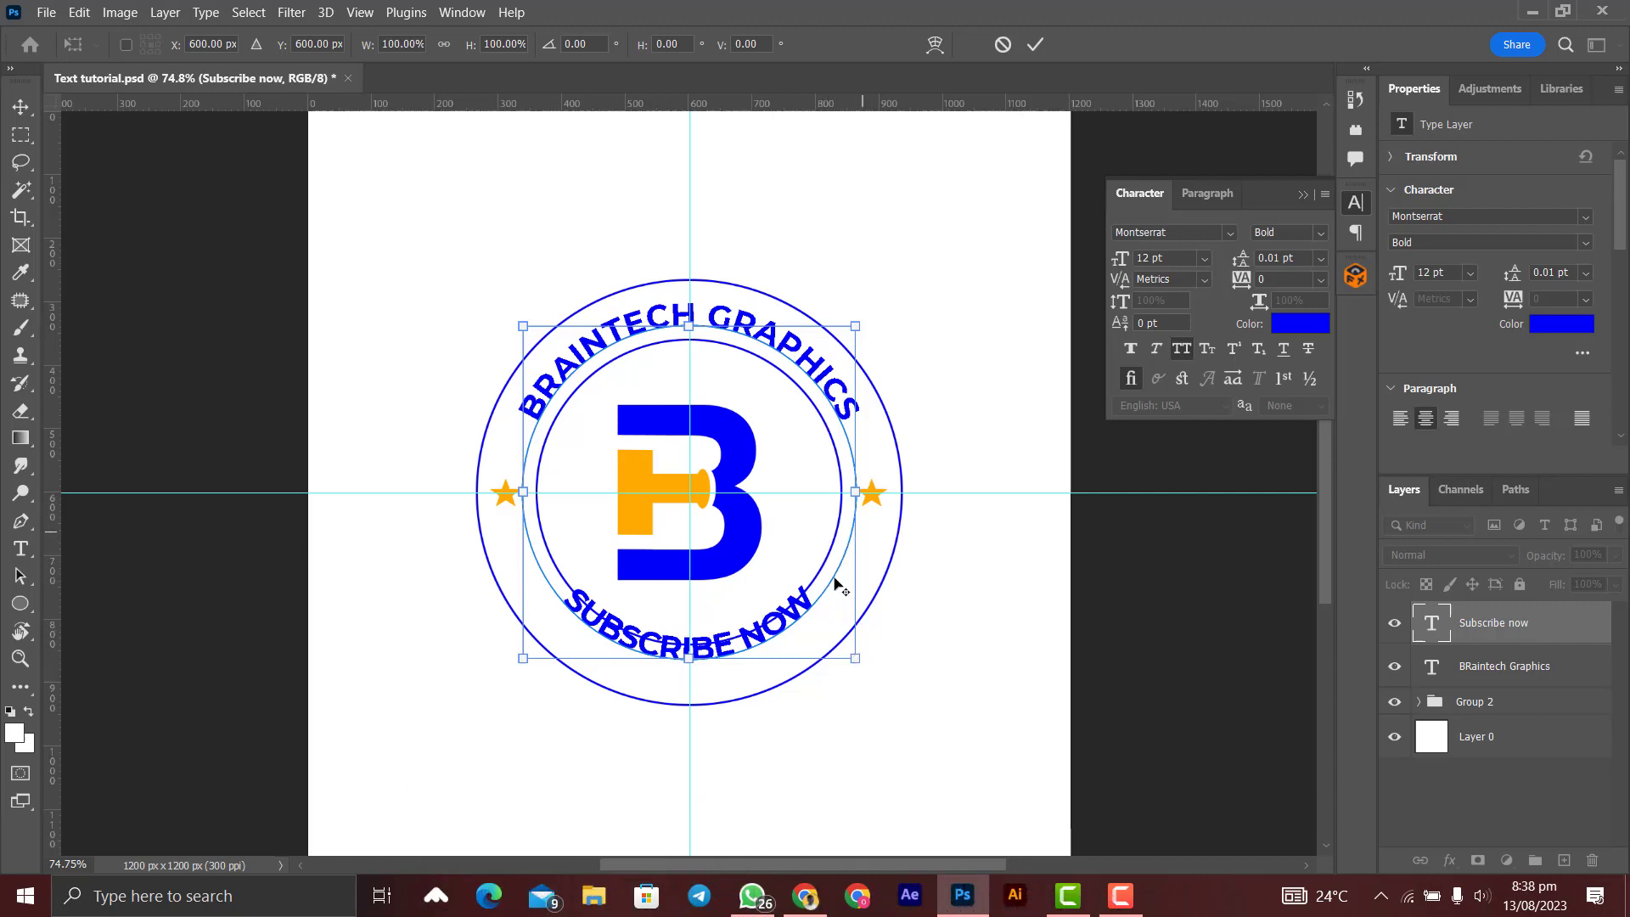
{"action": "left_click_drag", "start_coordinate": [858, 656], "coordinate": [877, 669]}
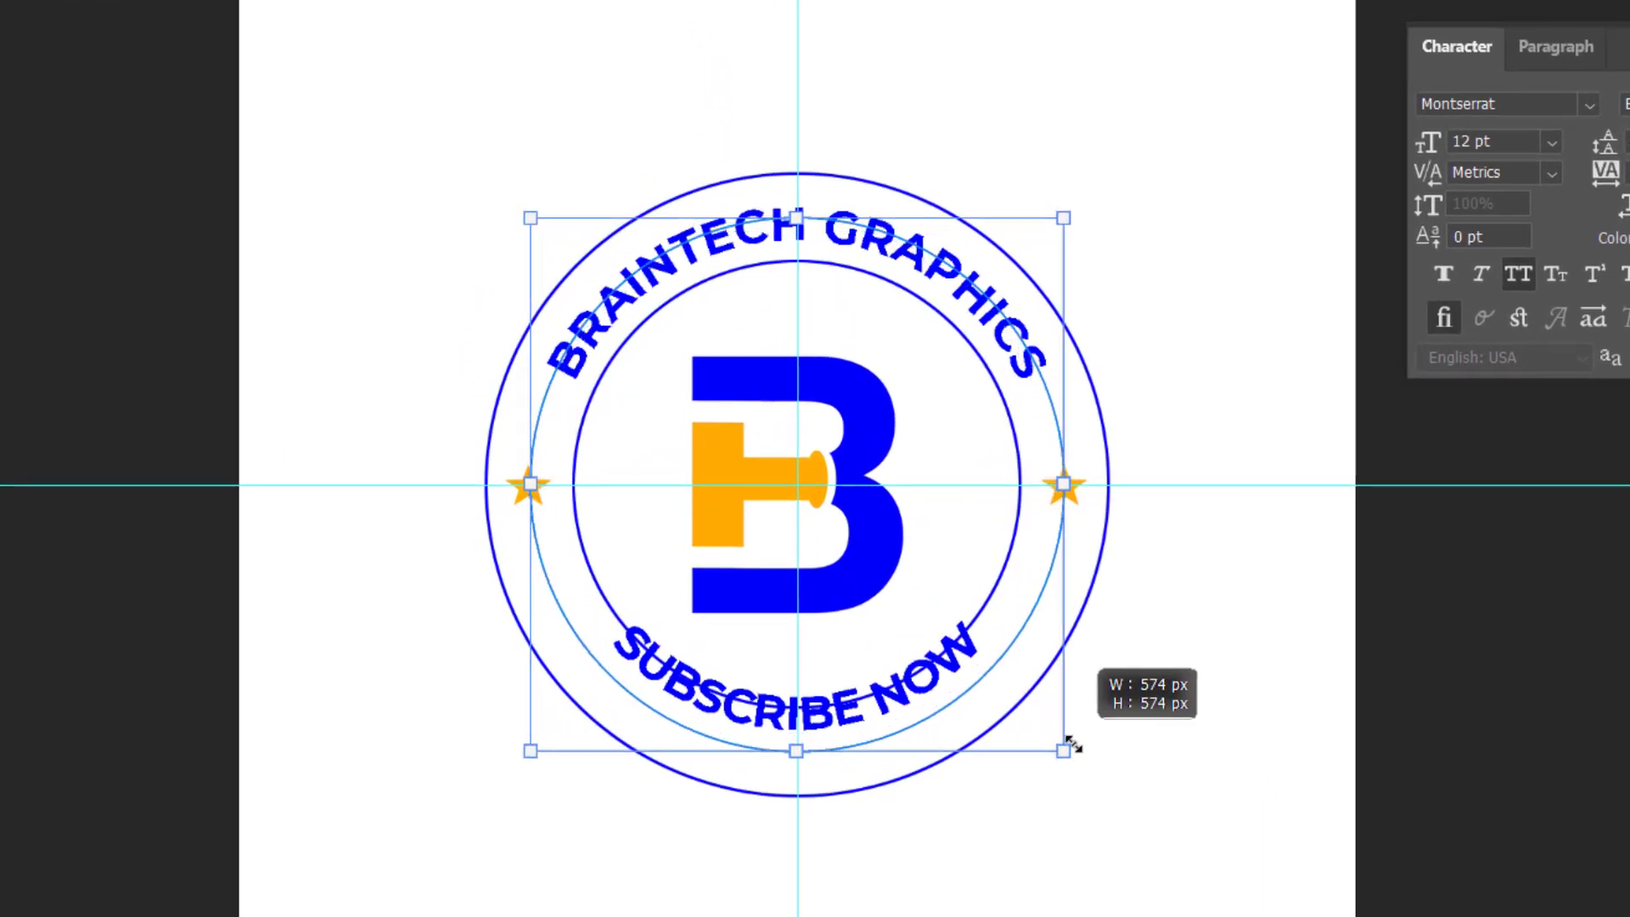
{"action": "left_click_drag", "start_coordinate": [1072, 743], "coordinate": [1076, 753]}
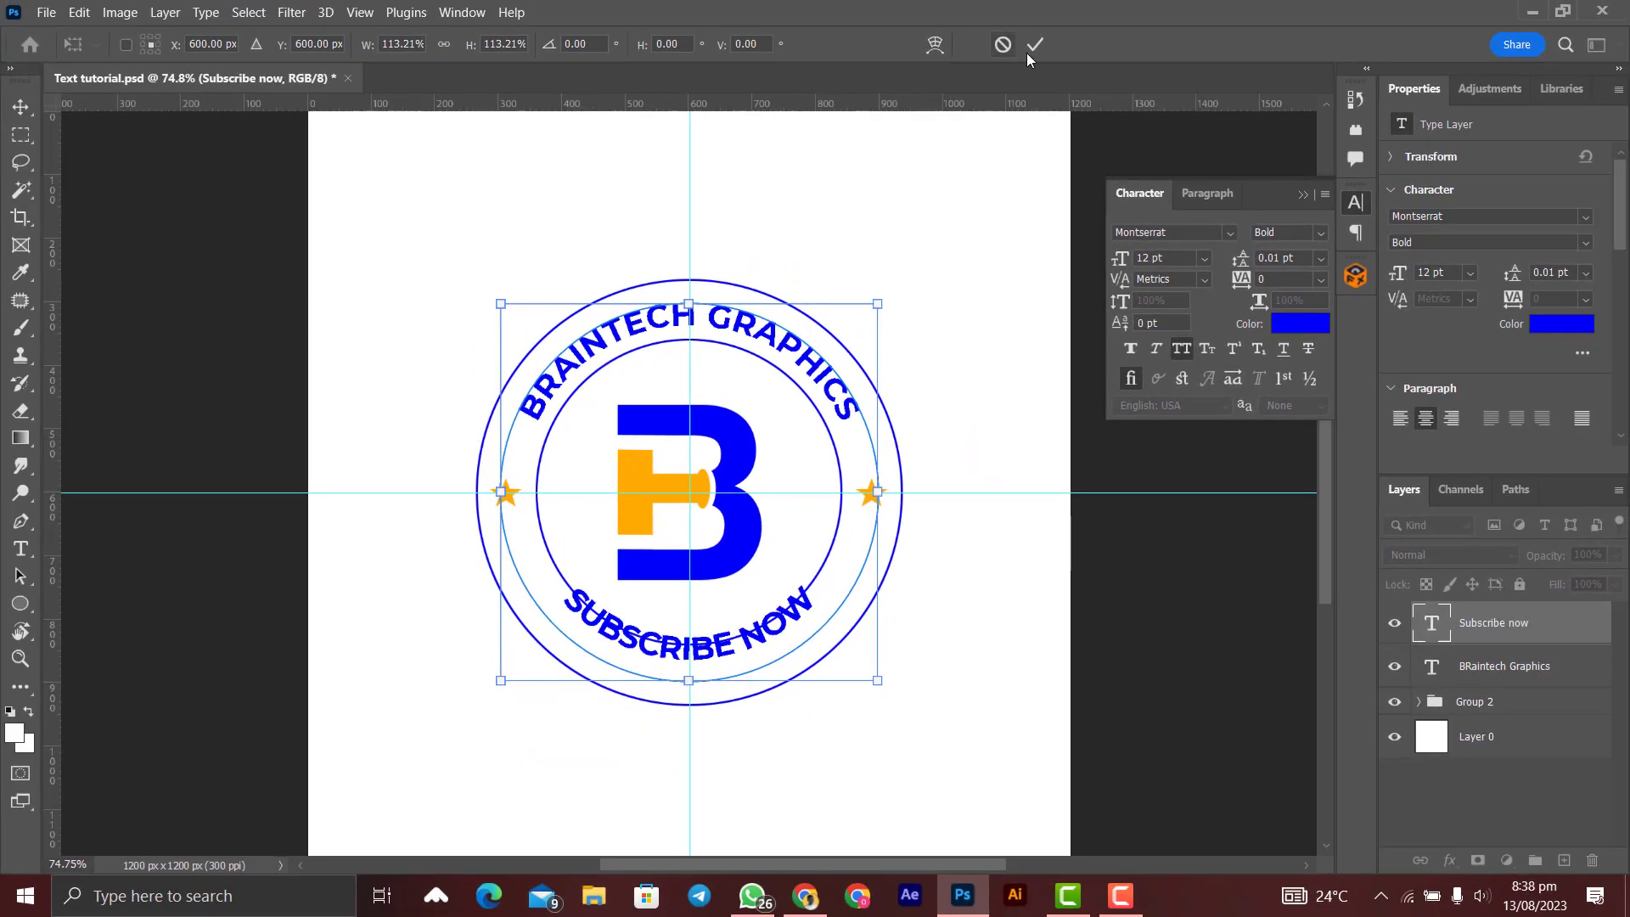
{"action": "left_click", "coordinate": [1034, 45]}
Hide the centre guides so only the badge and its two curved texts show
{"action": "key", "text": "a"}
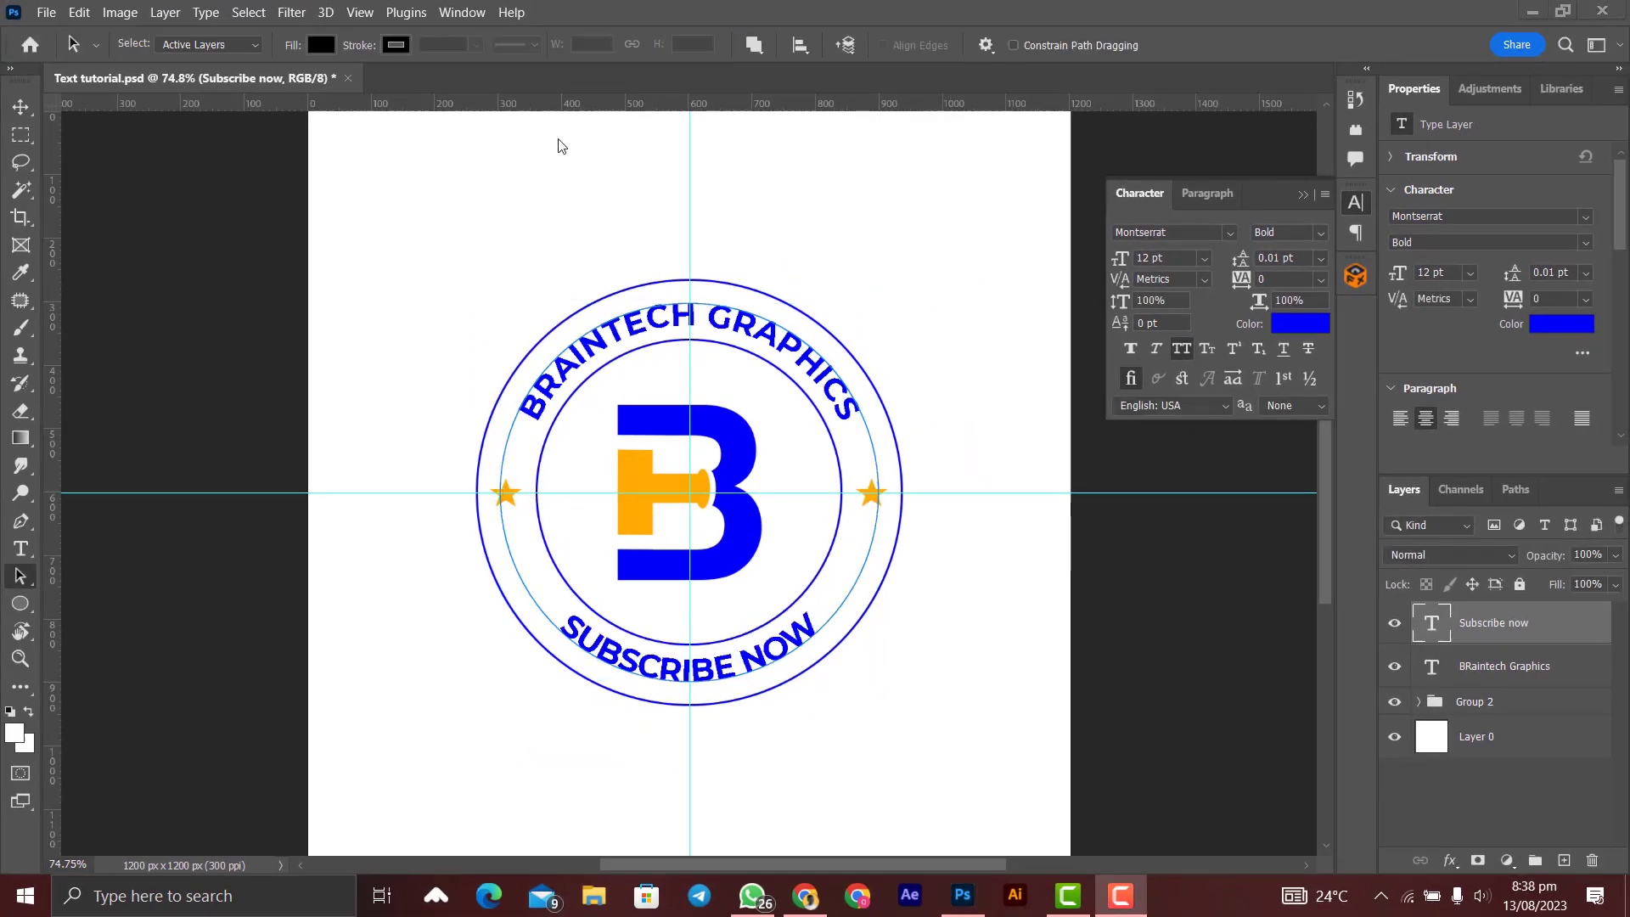
{"action": "key", "text": "alt+bracketleft"}
{"action": "key", "text": "alt+bracketleft"}
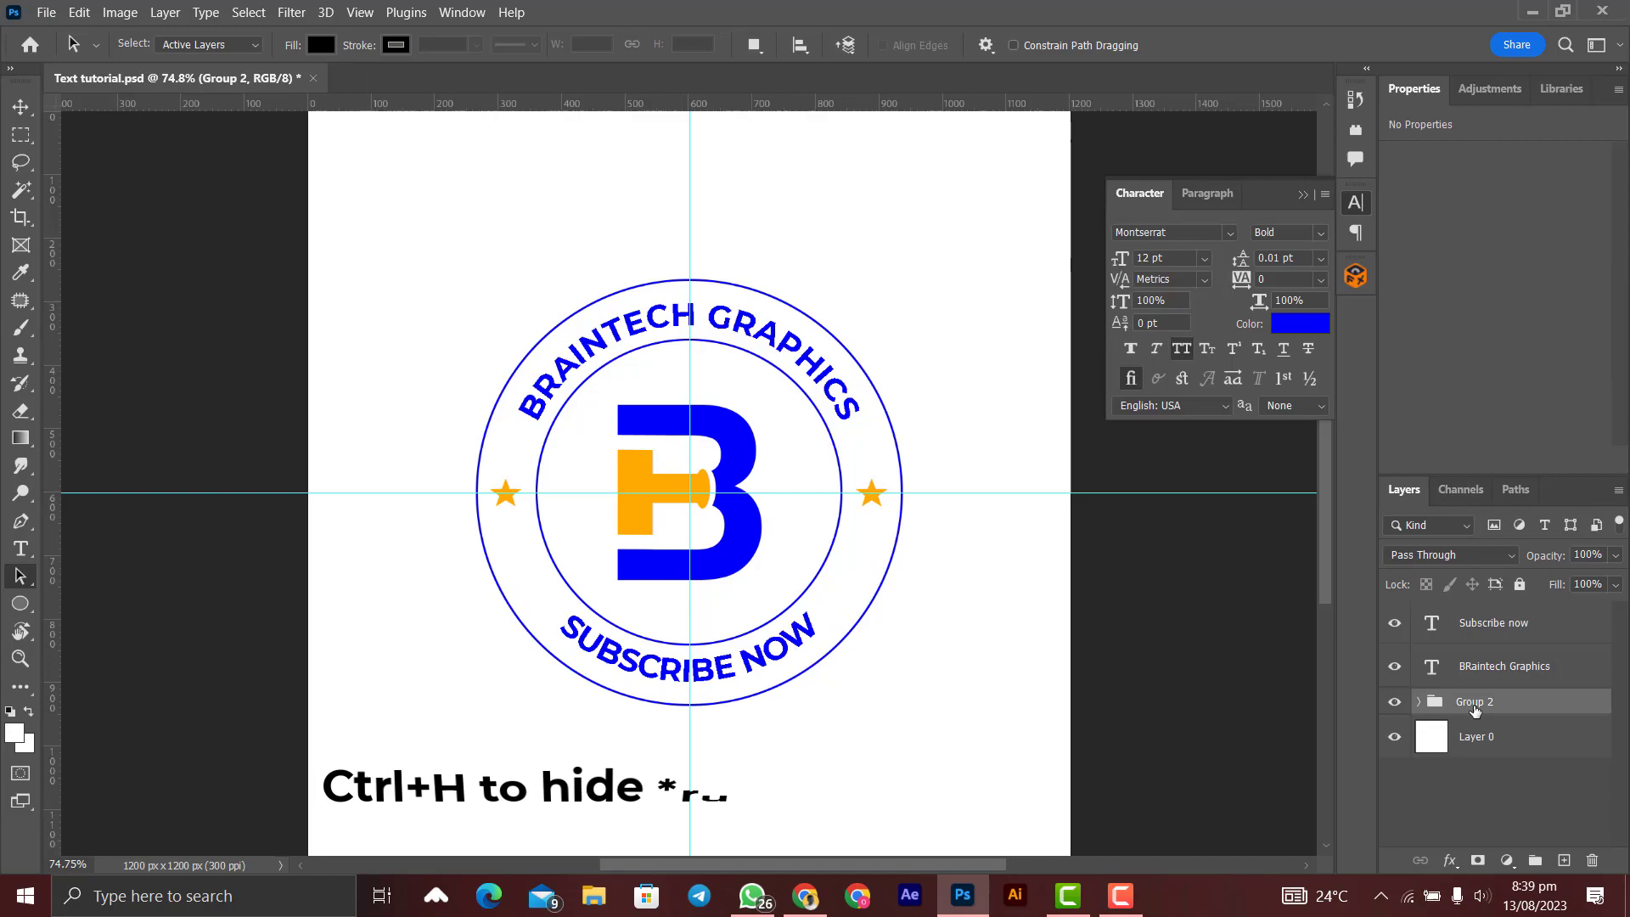